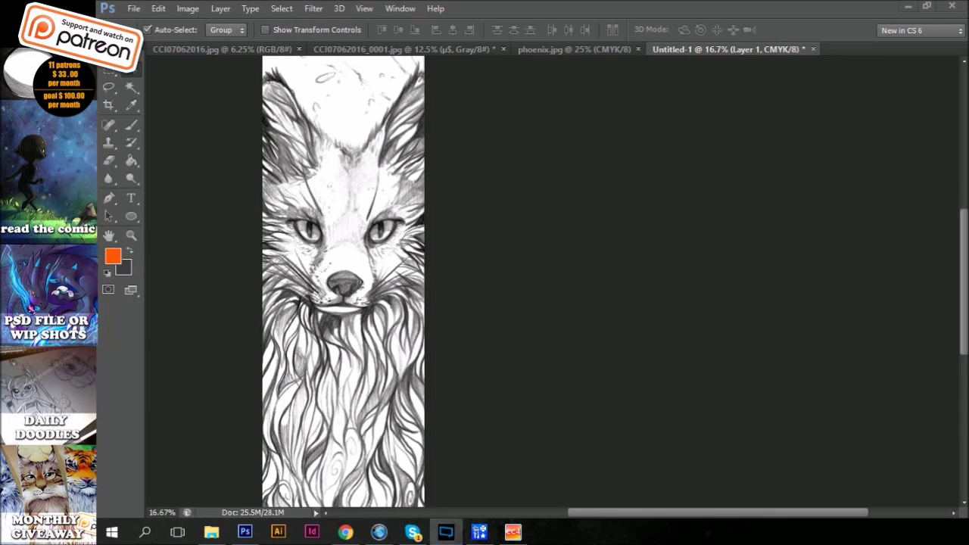
Show the Layers panel and paint a first light-blue shading stroke beside the fox's right eye
key(F7)
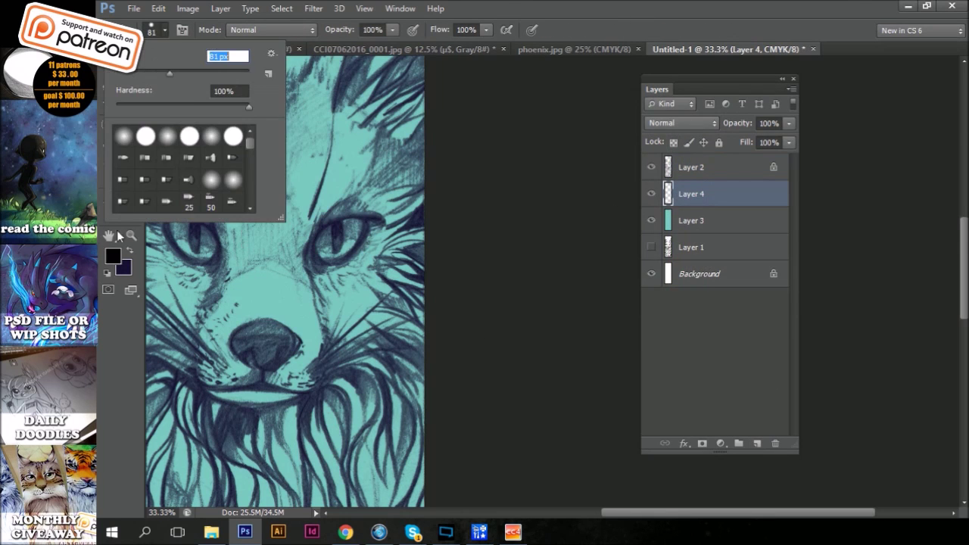
drag(409, 146, 522, 78)
Shade beside the right eye, the right cheek and down the mane's right side in light blue
drag(424, 193, 455, 265)
drag(519, 155, 485, 214)
drag(540, 266, 473, 348)
drag(462, 295, 450, 337)
mouse_move(561, 384)
mouse_down()
mouse_move(540, 267)
mouse_move(496, 363)
mouse_move(499, 413)
mouse_move(475, 438)
mouse_up()
drag(476, 322, 461, 361)
drag(471, 280, 461, 323)
Shade the central mane strands below the mouth down to the signature
drag(428, 229, 433, 284)
mouse_move(383, 226)
mouse_down()
mouse_move(385, 268)
mouse_move(363, 83)
mouse_up()
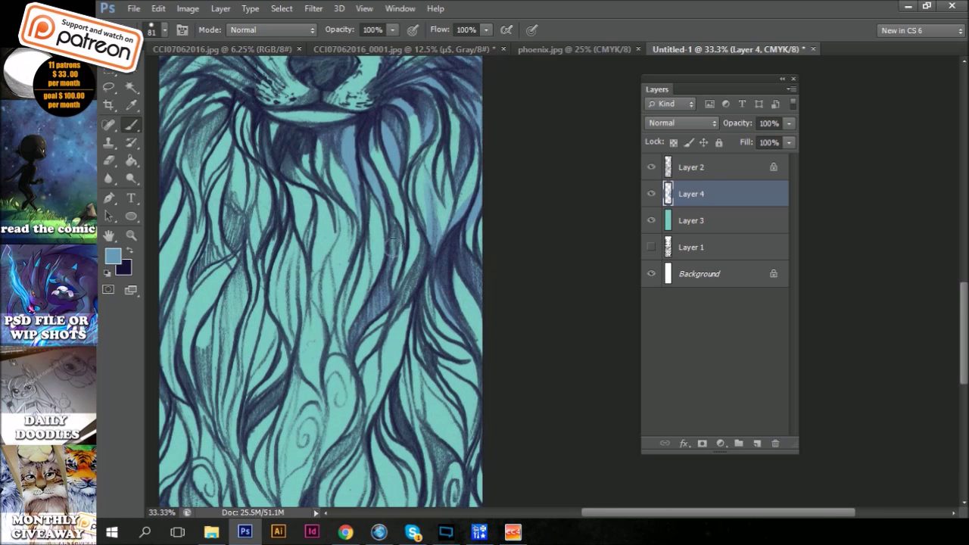
mouse_move(432, 303)
mouse_down()
mouse_move(373, 195)
mouse_move(318, 303)
mouse_move(299, 379)
mouse_move(303, 454)
mouse_up()
mouse_move(345, 334)
mouse_down()
mouse_move(354, 427)
mouse_move(360, 306)
mouse_up()
drag(394, 459, 415, 381)
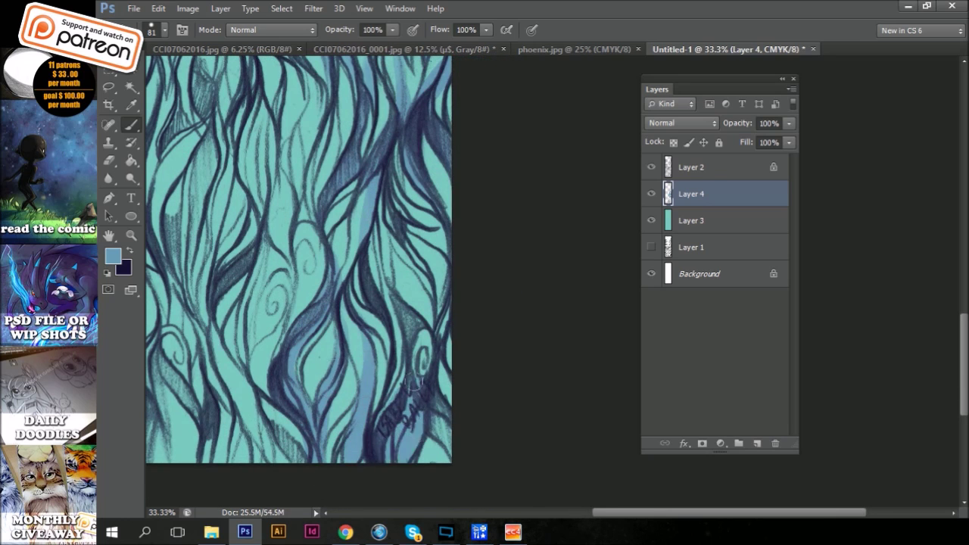
drag(441, 428, 409, 339)
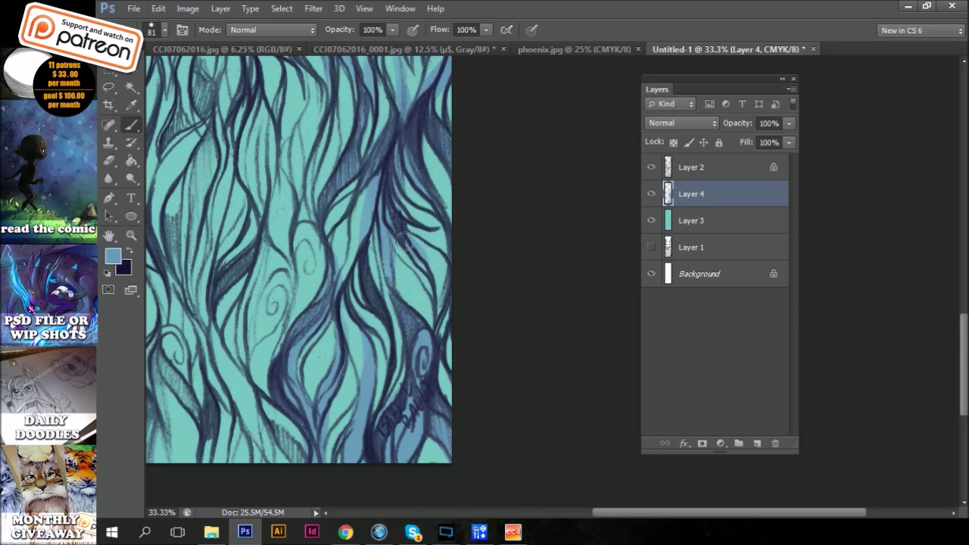
Add light-blue shading to the lower-left, upper-left and middle hair strands
scroll(447, 318, left, 3)
scroll(447, 318, down, 1)
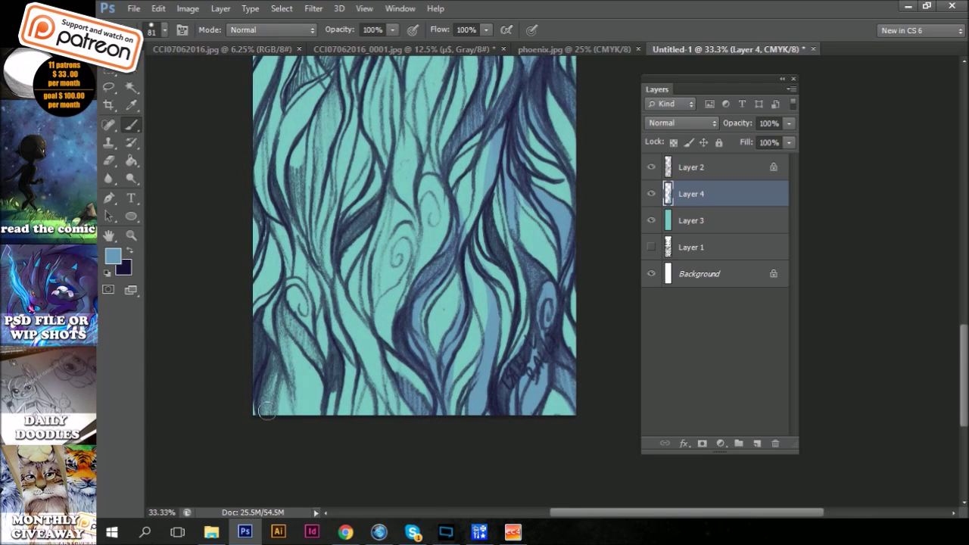
drag(266, 410, 263, 313)
mouse_move(251, 200)
mouse_down()
mouse_move(294, 168)
mouse_move(333, 91)
mouse_up()
drag(327, 168, 339, 204)
mouse_move(280, 314)
mouse_down()
mouse_move(287, 390)
mouse_move(300, 303)
mouse_up()
mouse_move(314, 180)
mouse_down()
mouse_move(325, 302)
mouse_move(383, 413)
mouse_up()
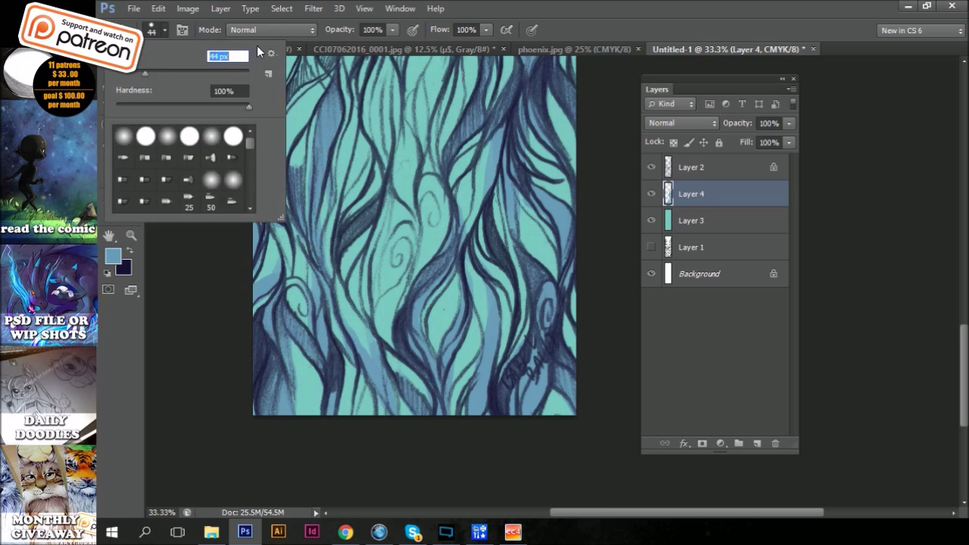
At a 44 px brush, paint finer shading between the middle and right-side hair strands
click(164, 30)
drag(367, 269, 363, 325)
drag(356, 238, 364, 310)
drag(379, 186, 350, 233)
mouse_move(348, 159)
mouse_down()
mouse_move(382, 95)
mouse_move(405, 212)
mouse_move(370, 312)
mouse_up()
drag(390, 234, 383, 194)
mouse_move(429, 255)
mouse_down()
mouse_move(430, 213)
mouse_move(363, 339)
mouse_up()
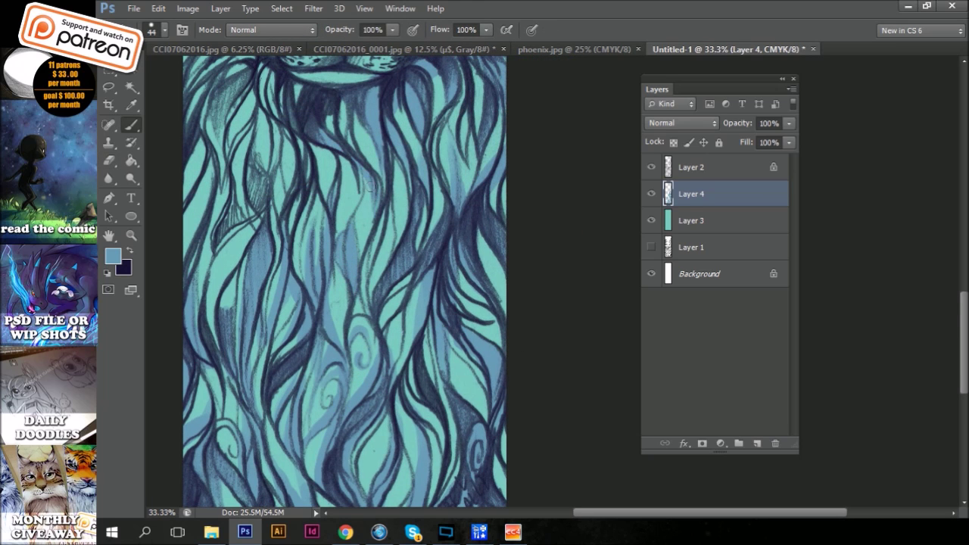
drag(361, 94, 434, 167)
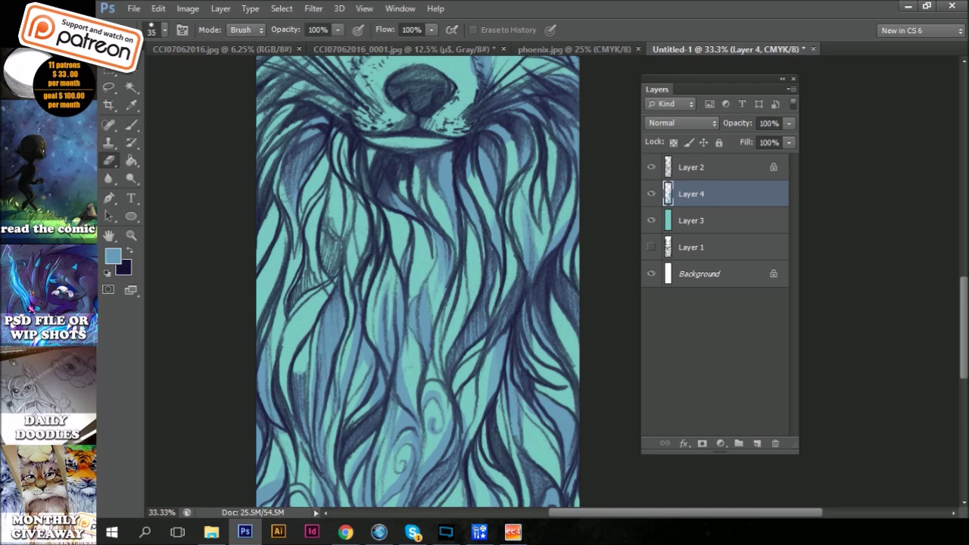
Shade the left hair edge, the mouth line and the left cheek across the muzzle
mouse_move(347, 193)
mouse_down()
mouse_move(333, 265)
mouse_move(324, 261)
mouse_move(288, 303)
mouse_up()
mouse_move(287, 227)
mouse_down()
mouse_move(235, 402)
mouse_move(234, 288)
mouse_up()
mouse_move(258, 159)
mouse_down()
mouse_move(238, 204)
mouse_move(297, 180)
mouse_up()
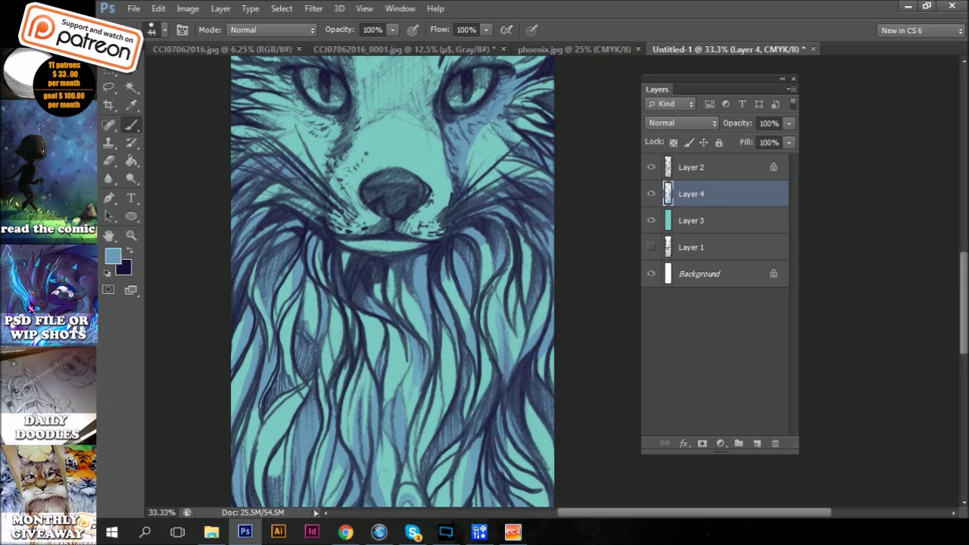
drag(350, 227, 444, 227)
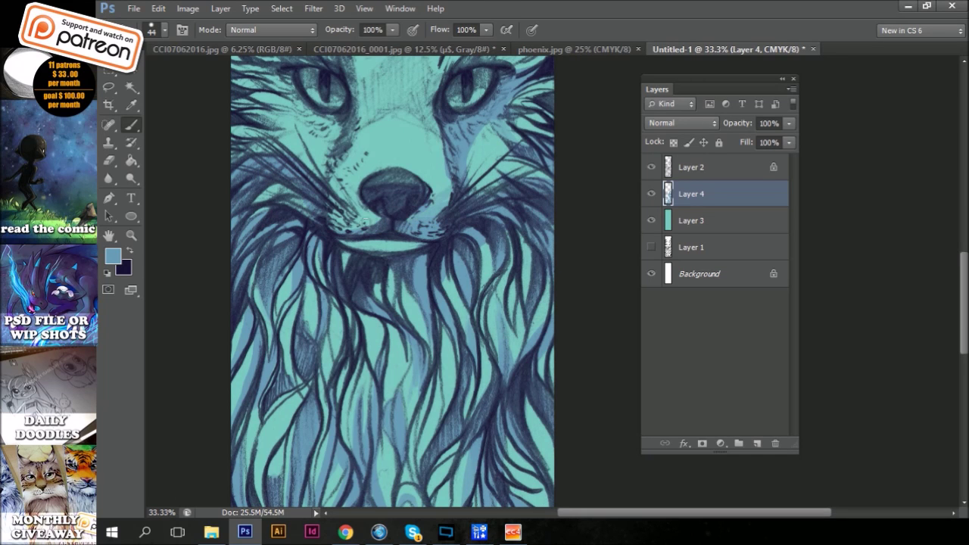
mouse_move(352, 244)
mouse_down()
mouse_move(337, 399)
mouse_move(276, 303)
mouse_up()
mouse_move(345, 280)
mouse_down()
mouse_move(420, 272)
mouse_move(341, 219)
mouse_up()
Fill the forehead and nose bridge with blue, up toward the right ear
drag(420, 189, 352, 239)
drag(390, 189, 390, 112)
mouse_move(382, 168)
mouse_down()
mouse_move(291, 199)
mouse_move(322, 246)
mouse_up()
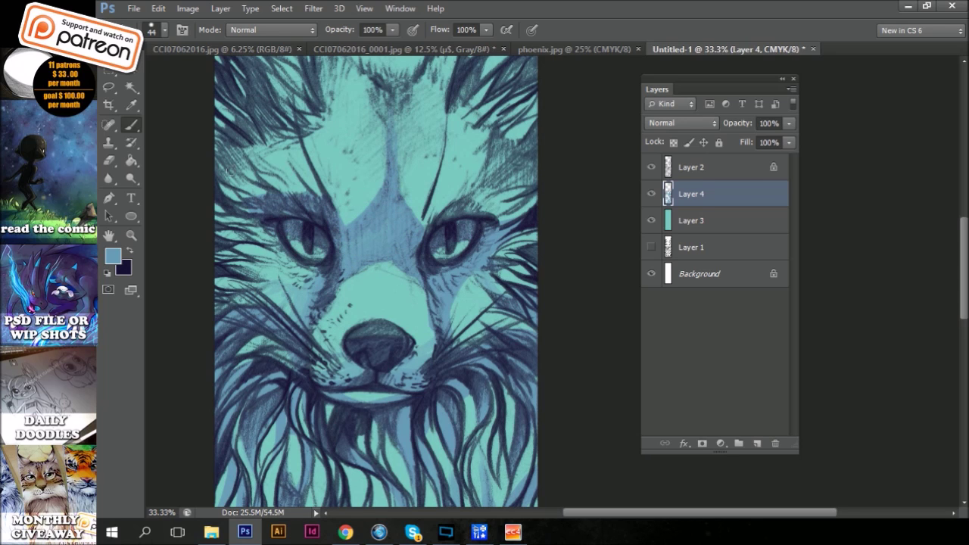
key(alt+Tab)
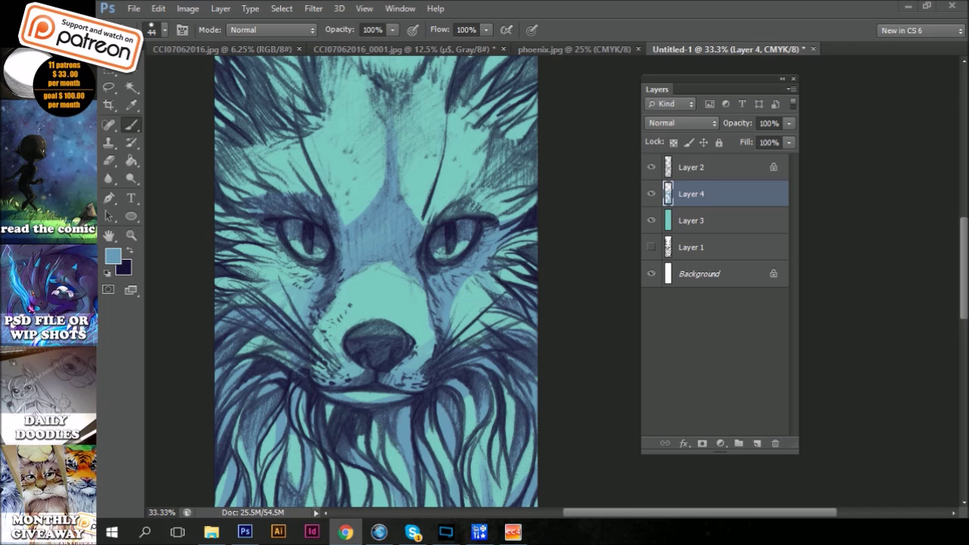
click(727, 13)
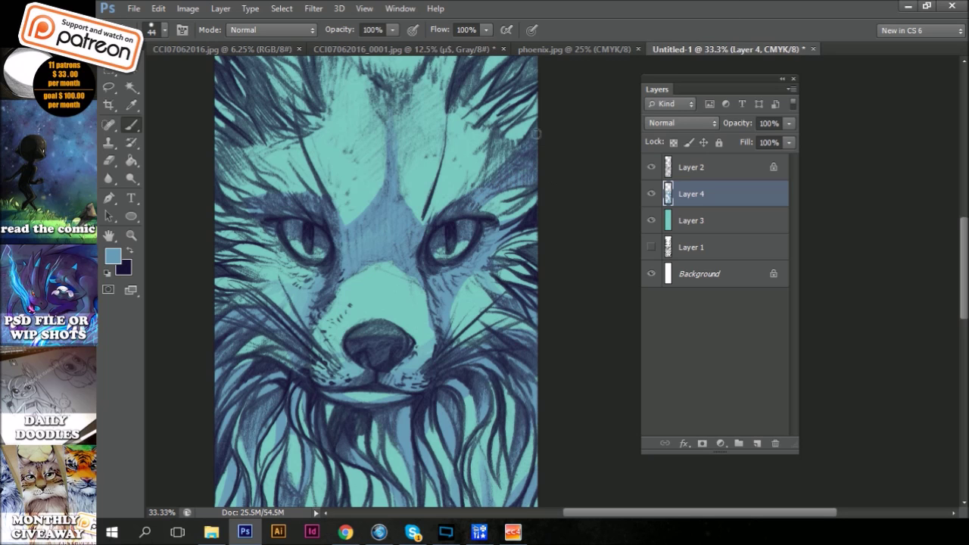
drag(494, 210, 399, 343)
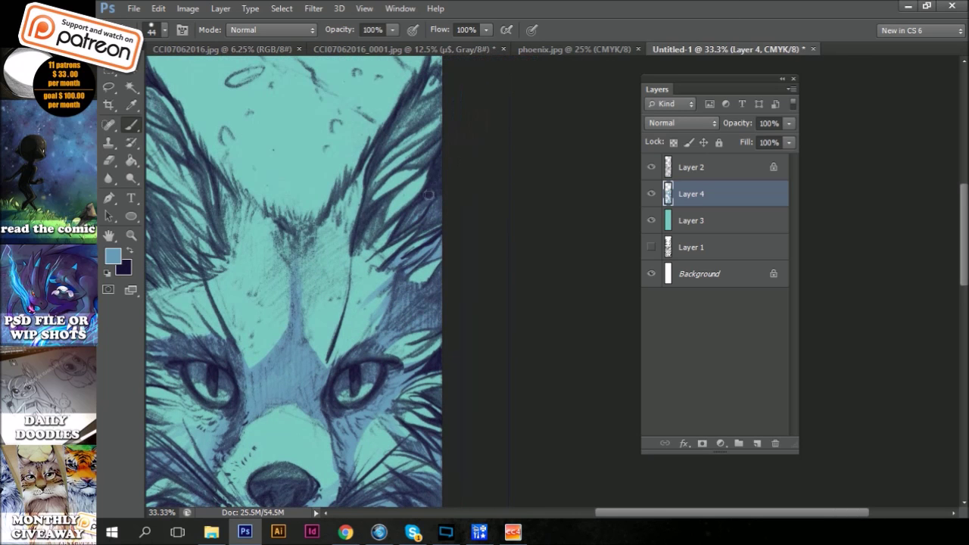
drag(465, 138, 571, 157)
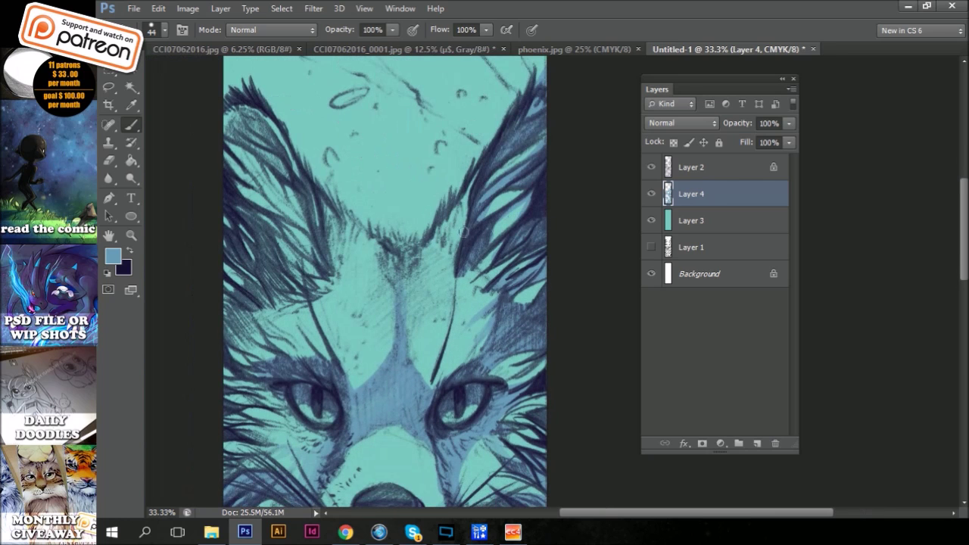
drag(408, 275, 446, 247)
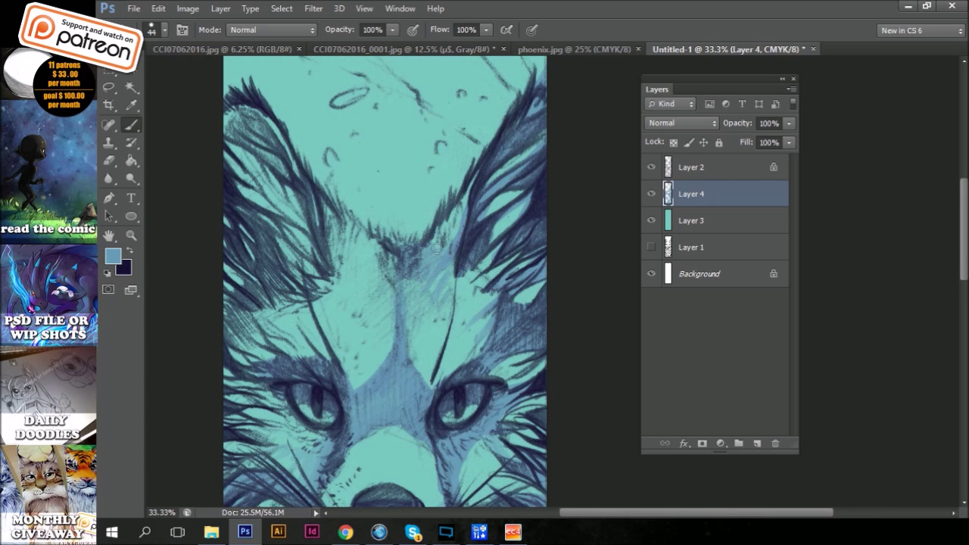
Enlarge the brush to about 349 px and paint broad blue across the nose bridge
click(164, 30)
drag(121, 59, 170, 58)
mouse_move(470, 311)
mouse_down()
mouse_move(371, 303)
mouse_move(231, 327)
mouse_move(296, 257)
mouse_move(258, 152)
mouse_up()
key(e)
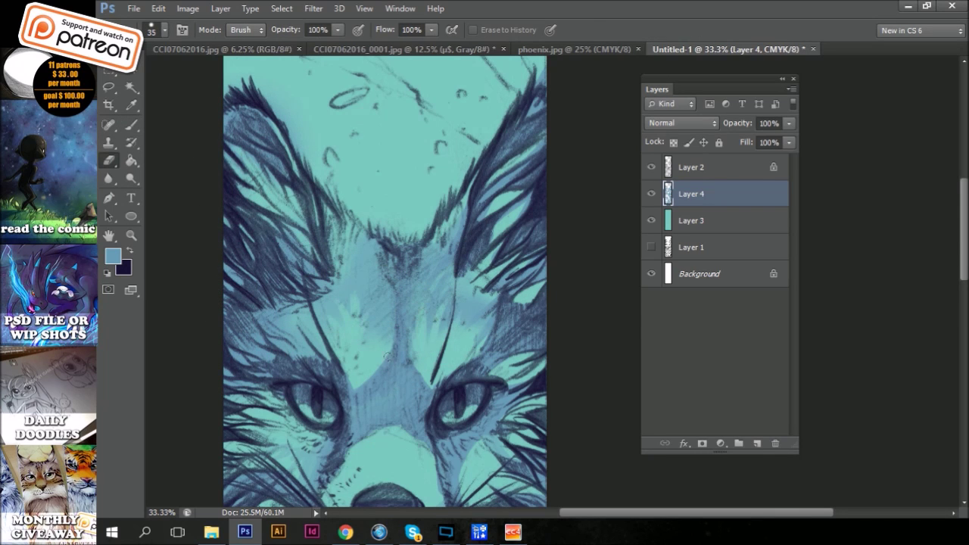
drag(434, 321, 459, 204)
key(b)
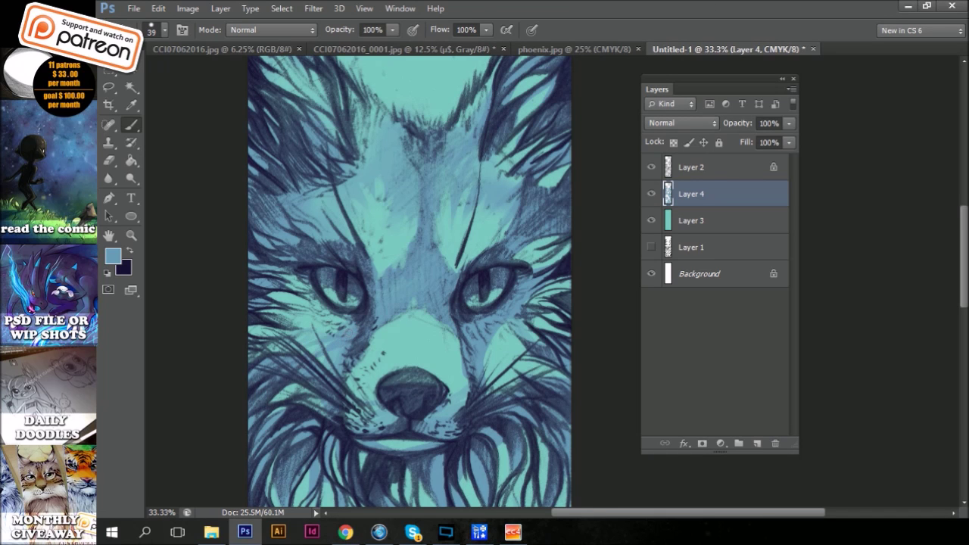
Erase stray blue shading on the face and zoom out
drag(304, 313, 290, 306)
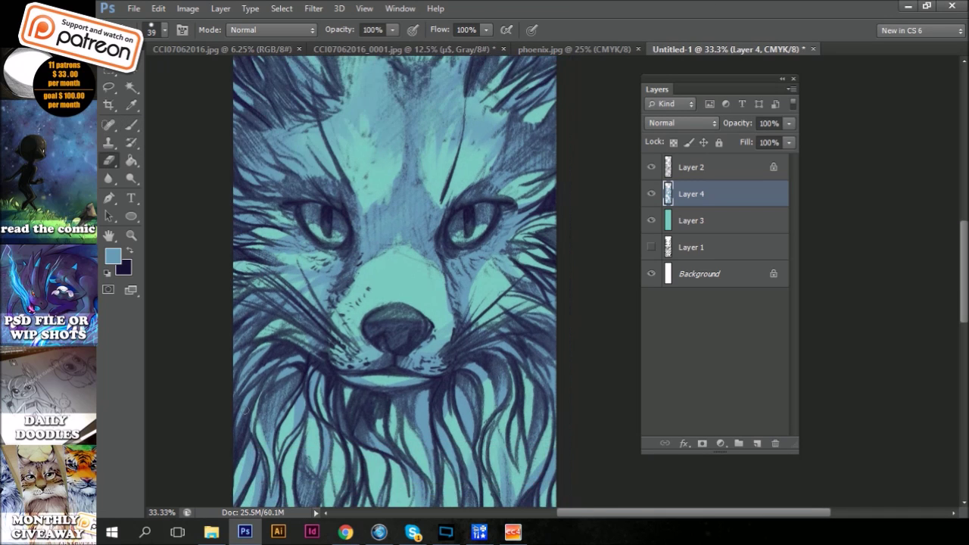
key(e)
drag(346, 258, 271, 230)
scroll(331, 288, down, 2)
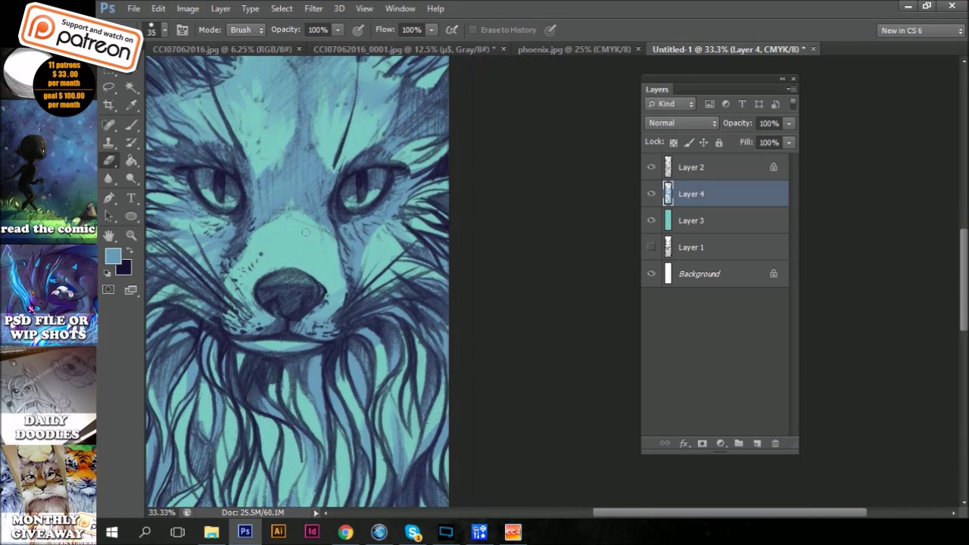
scroll(331, 288, down, 5)
key(b)
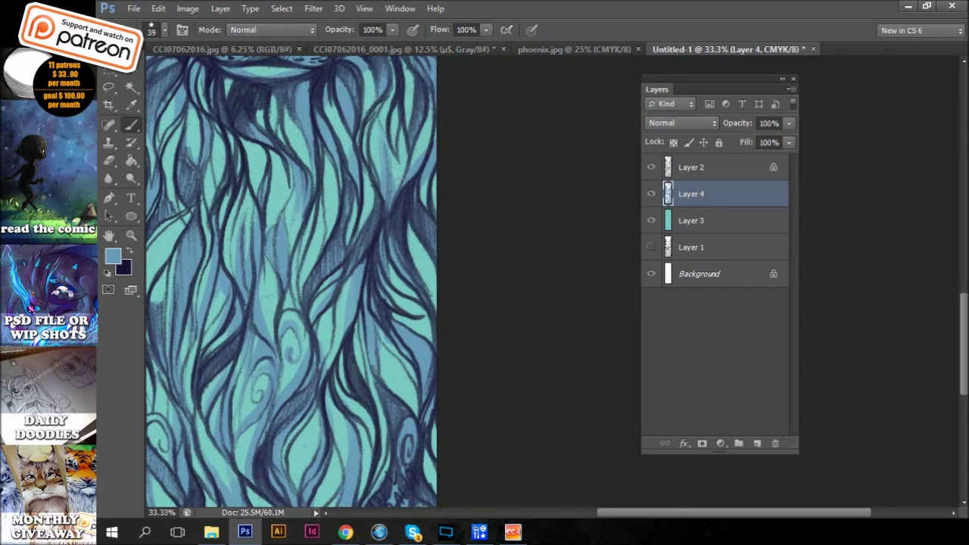
key(ctrl+minus)
Add a new layer above Layer 4 and choose a new paint colour
scroll(306, 280, up, 5)
scroll(306, 280, up, 2)
click(756, 443)
click(112, 257)
Zoom in and paint dark purple fur strokes around and right of the fox's right eye
key(Return)
key(ctrl+plus)
key(ctrl+plus)
mouse_move(261, 306)
mouse_down()
mouse_move(230, 379)
mouse_move(257, 429)
mouse_up()
mouse_move(253, 358)
mouse_down()
mouse_move(292, 330)
mouse_move(442, 162)
mouse_up()
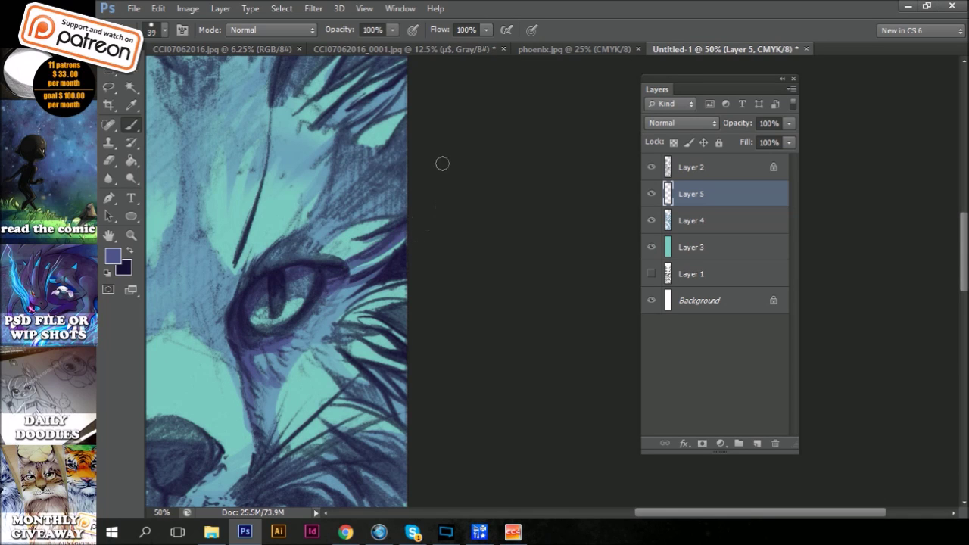
drag(261, 273, 413, 207)
drag(318, 257, 441, 167)
mouse_move(347, 189)
mouse_down()
mouse_move(433, 155)
mouse_move(415, 109)
mouse_up()
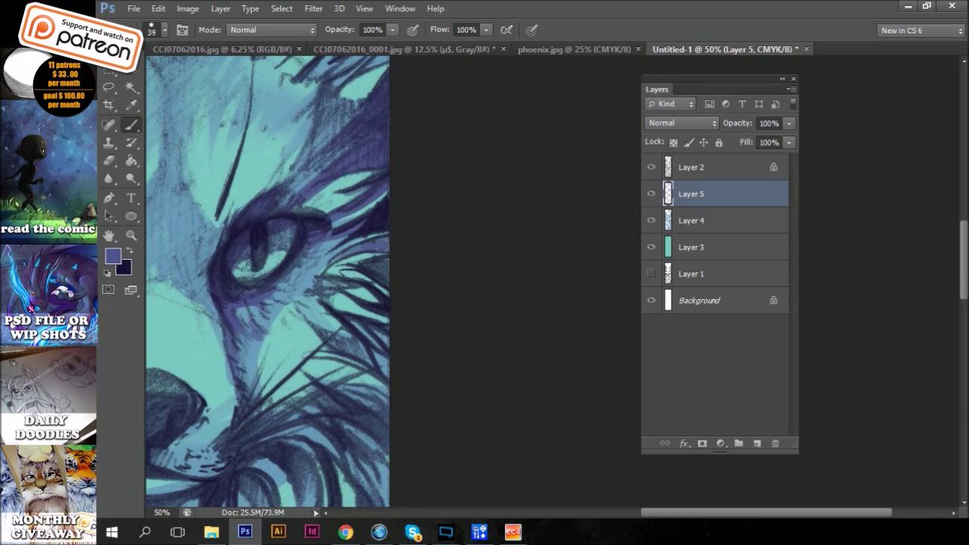
drag(386, 378, 362, 345)
Add dark strokes below the nose and darken the nose
drag(372, 273, 439, 177)
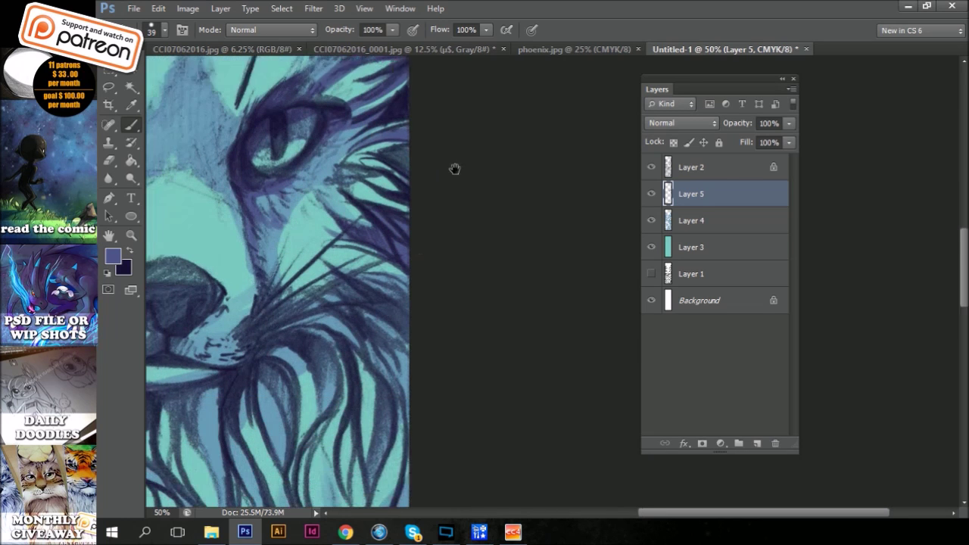
key(alt+Tab)
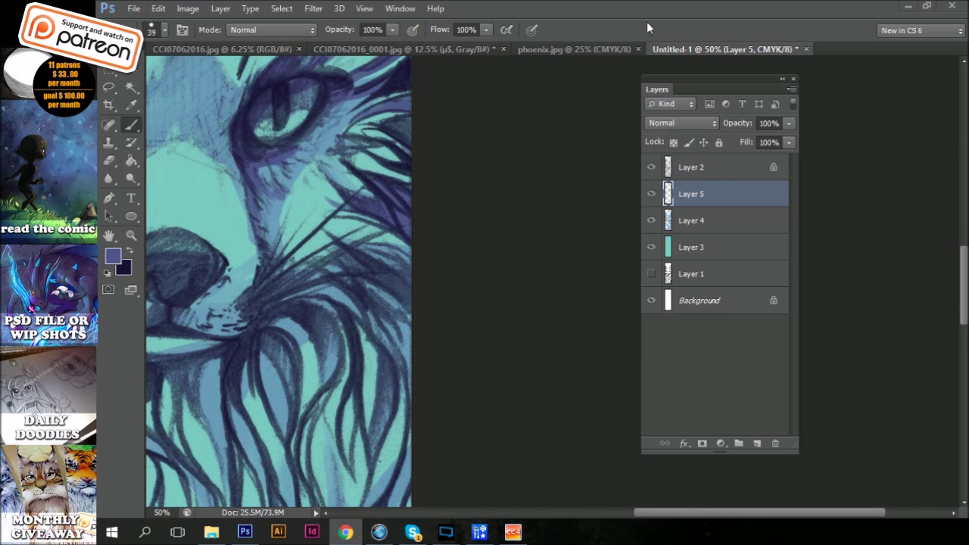
key(alt+Tab)
drag(234, 288, 492, 190)
drag(515, 228, 409, 231)
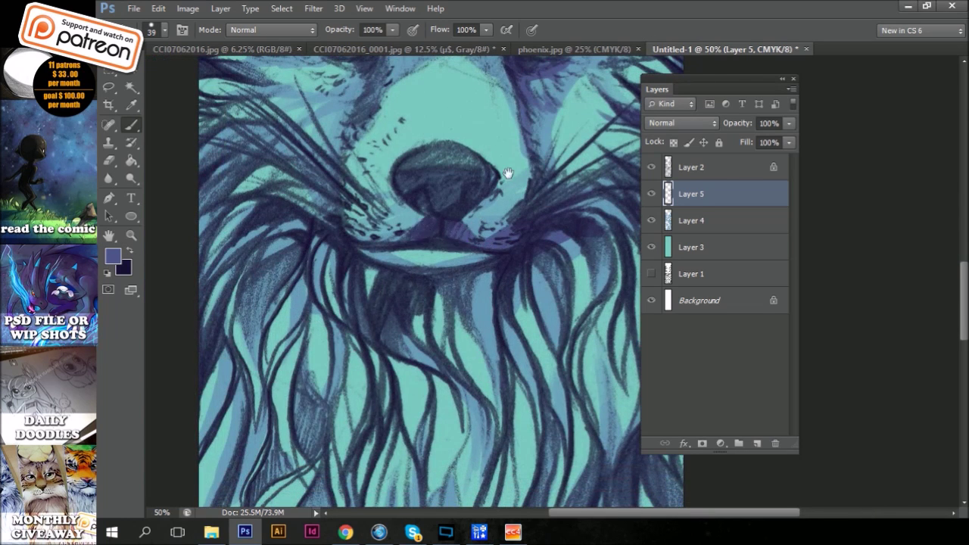
drag(491, 189, 439, 273)
drag(394, 296, 426, 256)
Add dark purple fur strokes below the mouth and zoom out to see the face
drag(325, 334, 318, 401)
mouse_move(334, 359)
mouse_down()
mouse_move(420, 364)
mouse_move(397, 420)
mouse_up()
key(ctrl+minus)
mouse_move(290, 139)
mouse_down()
mouse_move(274, 258)
mouse_move(406, 266)
mouse_move(424, 322)
mouse_move(400, 364)
mouse_up()
click(165, 30)
Paint a purple patch across the forehead and erase part of it
key(e)
key(b)
drag(356, 182, 485, 189)
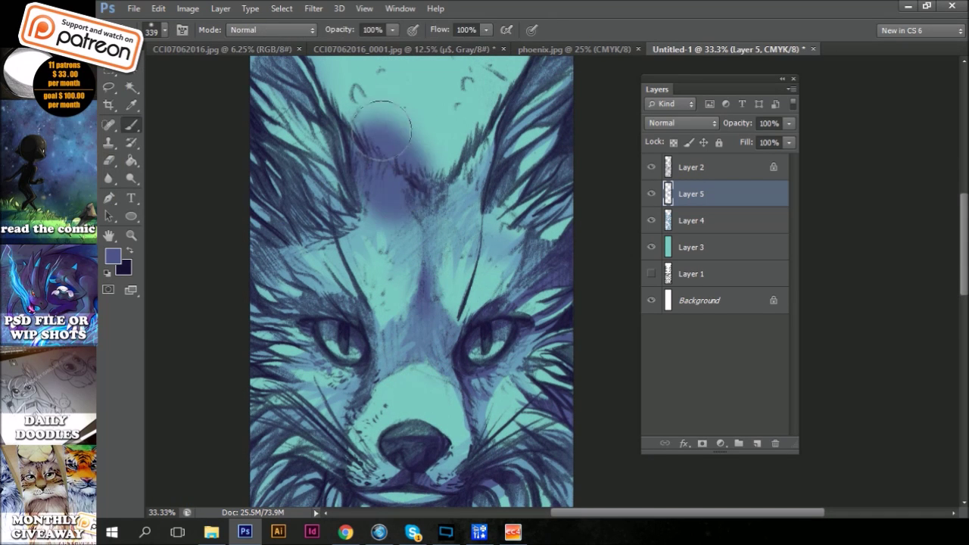
key(e)
drag(424, 136, 379, 151)
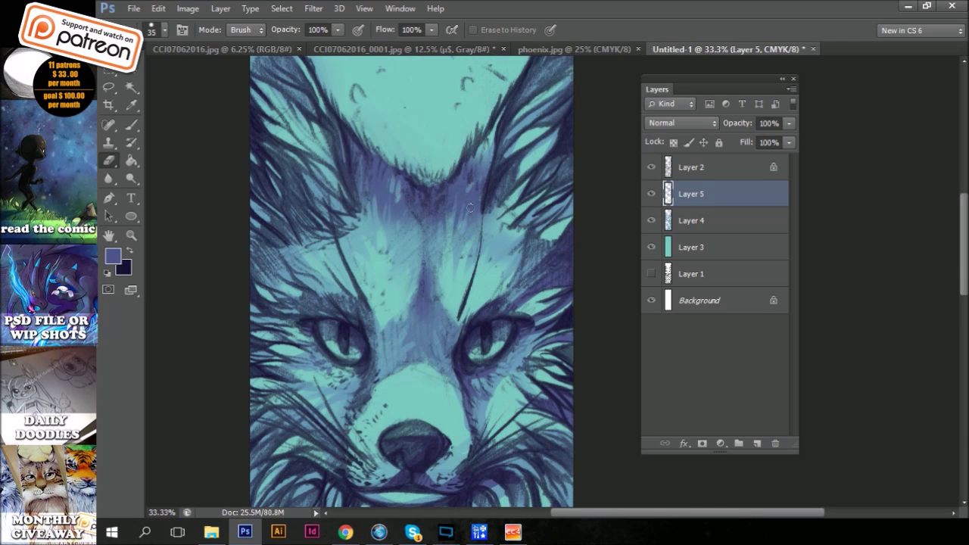
With a bigger brush, darken the left ear, left cheek fur and left chest edge in purple
key(b)
drag(469, 208, 450, 290)
mouse_move(248, 212)
mouse_down()
mouse_move(314, 256)
mouse_move(264, 167)
mouse_up()
mouse_move(302, 323)
mouse_down()
mouse_move(243, 363)
mouse_move(242, 341)
mouse_up()
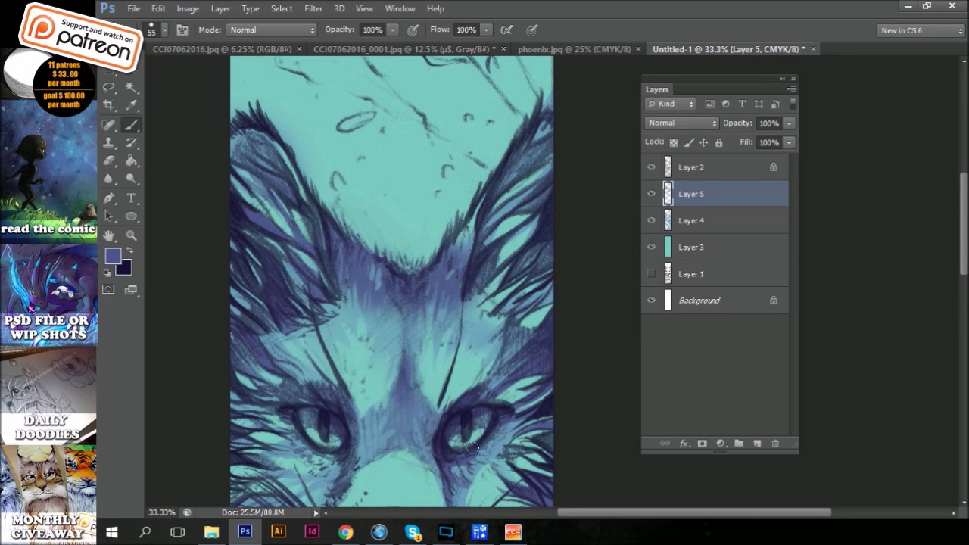
drag(348, 424, 331, 295)
drag(467, 367, 404, 204)
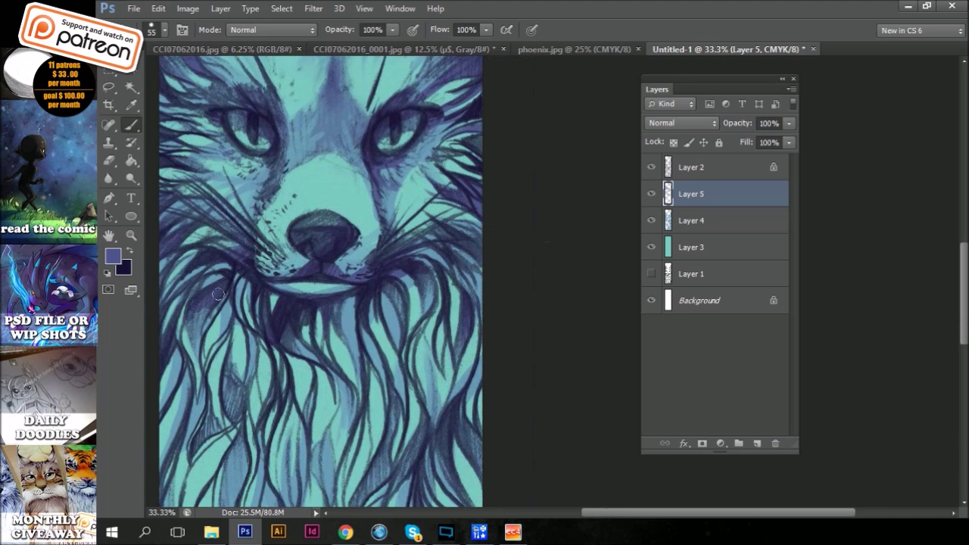
drag(233, 420, 248, 341)
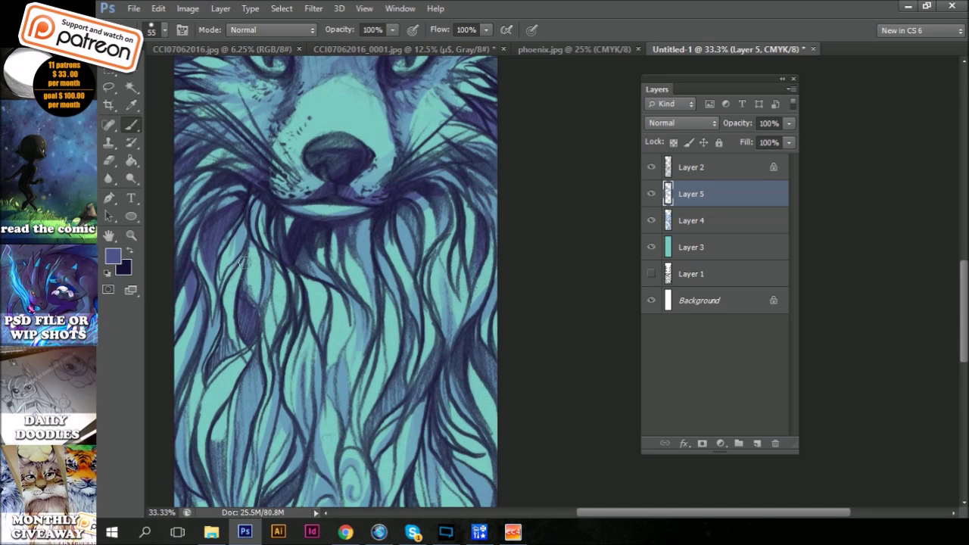
drag(205, 382, 194, 463)
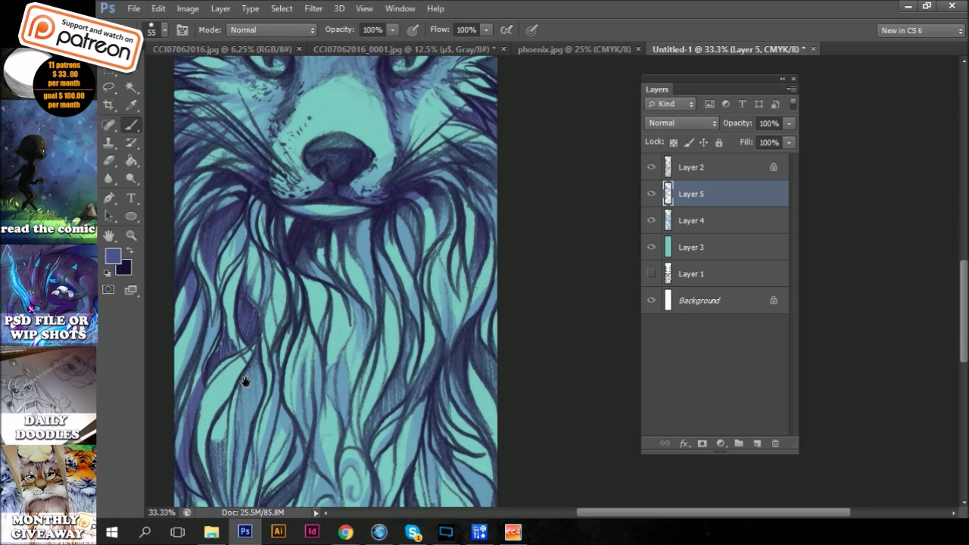
drag(246, 381, 233, 331)
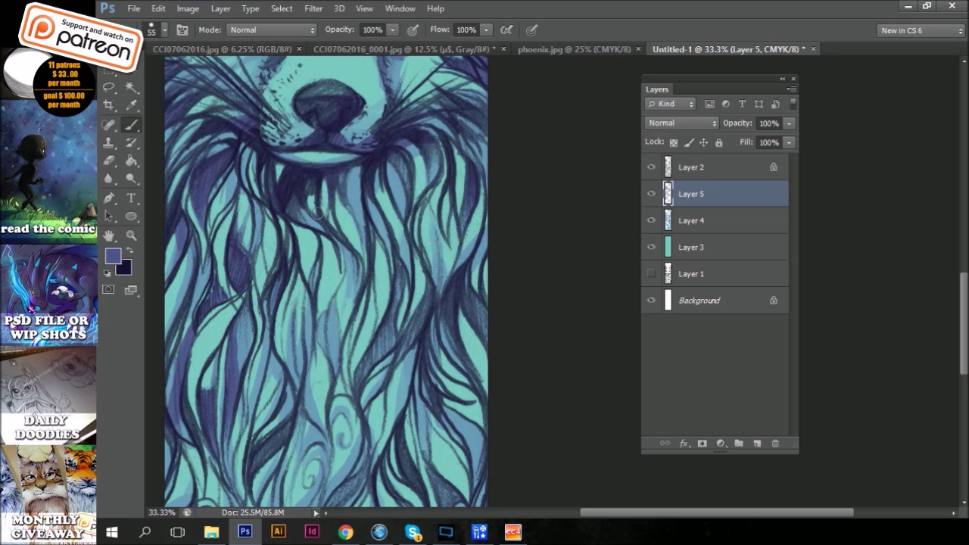
Paint purple strokes down the centre fur and along its right edge
mouse_move(299, 261)
mouse_down()
mouse_move(286, 386)
mouse_move(288, 375)
mouse_up()
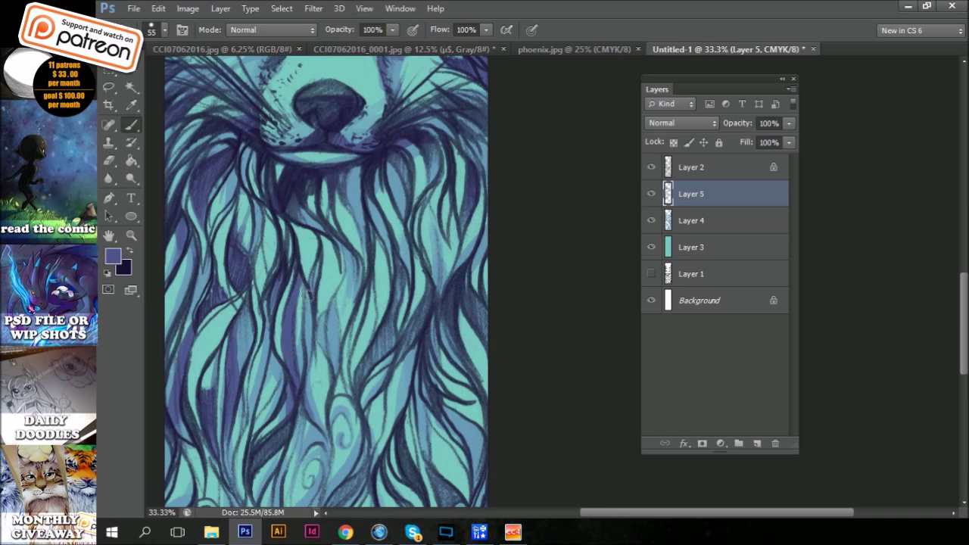
drag(333, 237, 322, 337)
drag(324, 299, 324, 377)
drag(443, 291, 430, 367)
mouse_move(476, 269)
mouse_down()
mouse_move(466, 390)
mouse_move(481, 460)
mouse_up()
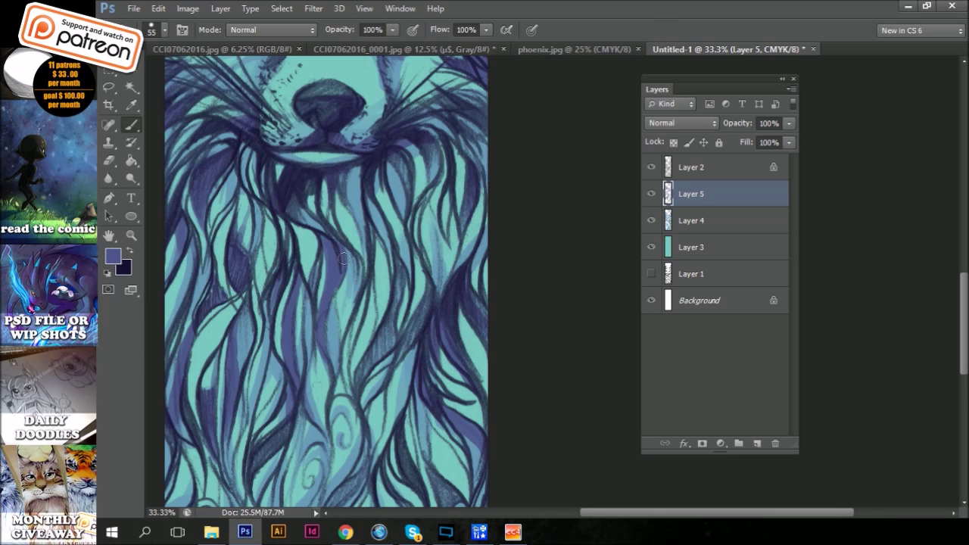
Add dark purple strokes through the lower fur below the chin
scroll(332, 291, down, 5)
scroll(332, 295, down, 5)
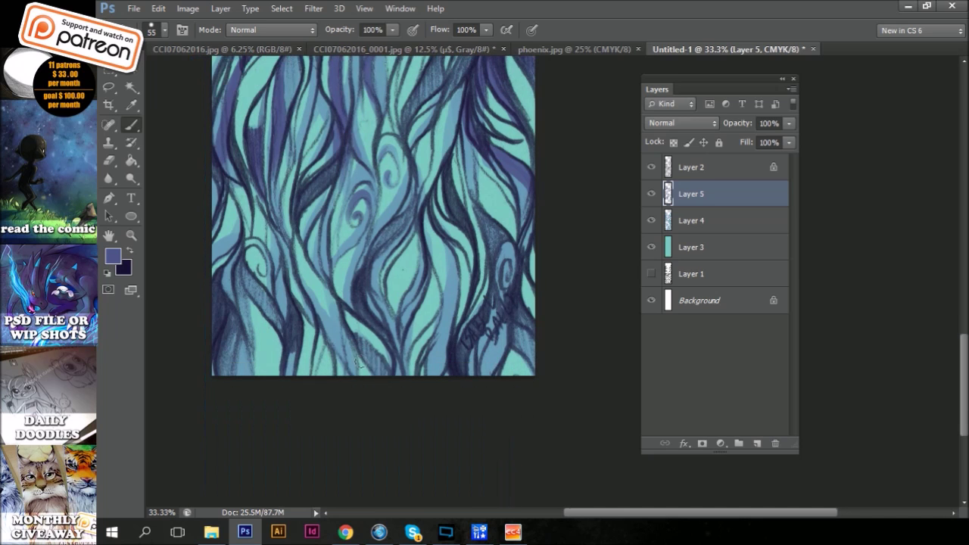
drag(399, 298, 371, 257)
mouse_move(417, 181)
mouse_down()
mouse_move(378, 250)
mouse_move(401, 302)
mouse_up()
drag(449, 348, 454, 273)
mouse_move(450, 378)
mouse_down()
mouse_move(518, 258)
mouse_move(515, 200)
mouse_up()
drag(523, 242, 507, 170)
scroll(533, 220, up, 5)
drag(533, 221, 532, 224)
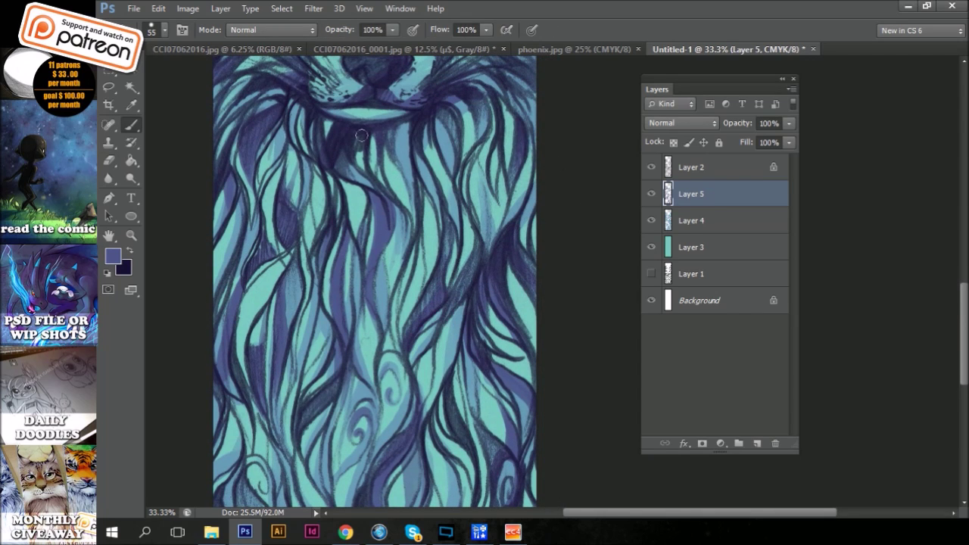
key(alt+Tab)
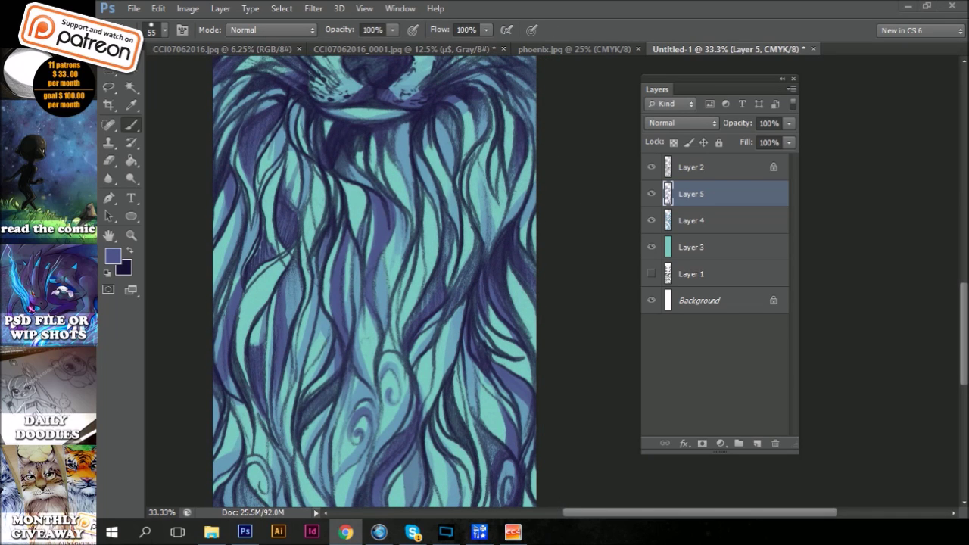
scroll(375, 280, up, 10)
scroll(375, 280, up, 2)
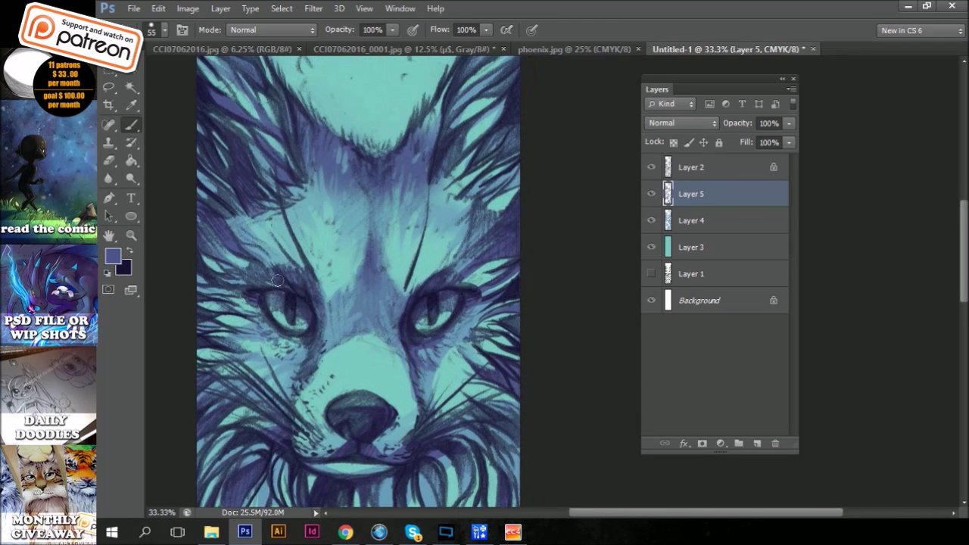
scroll(417, 238, up, 5)
scroll(416, 237, up, 5)
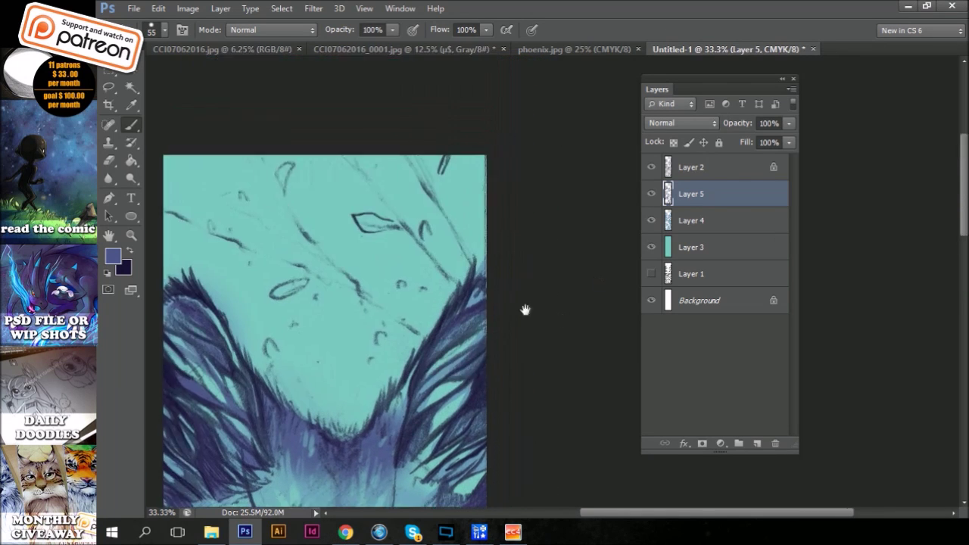
scroll(525, 309, down, 5)
key(alt+bracketleft)
alt+click(363, 247)
scroll(391, 267, up, 5)
drag(392, 267, 329, 156)
drag(368, 303, 285, 163)
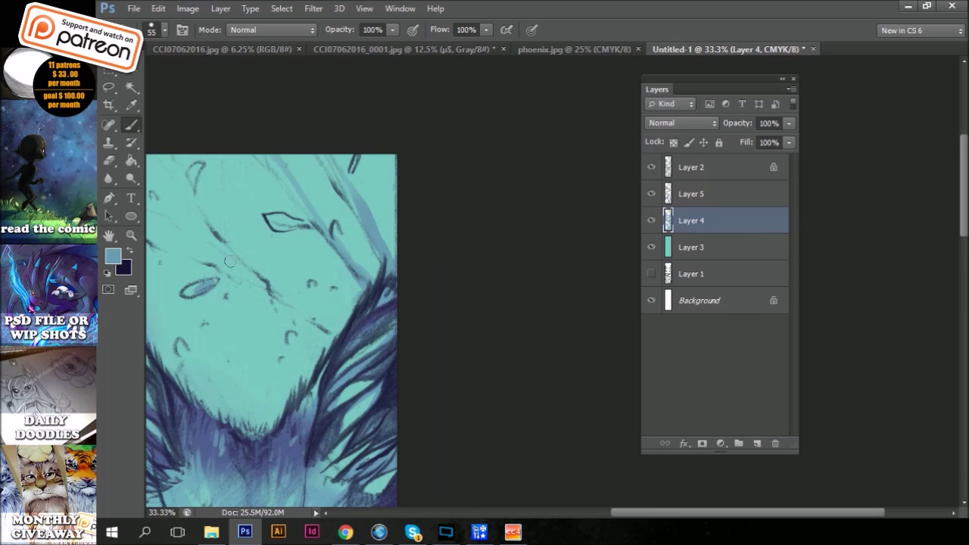
scroll(450, 268, left, 5)
scroll(449, 268, down, 1)
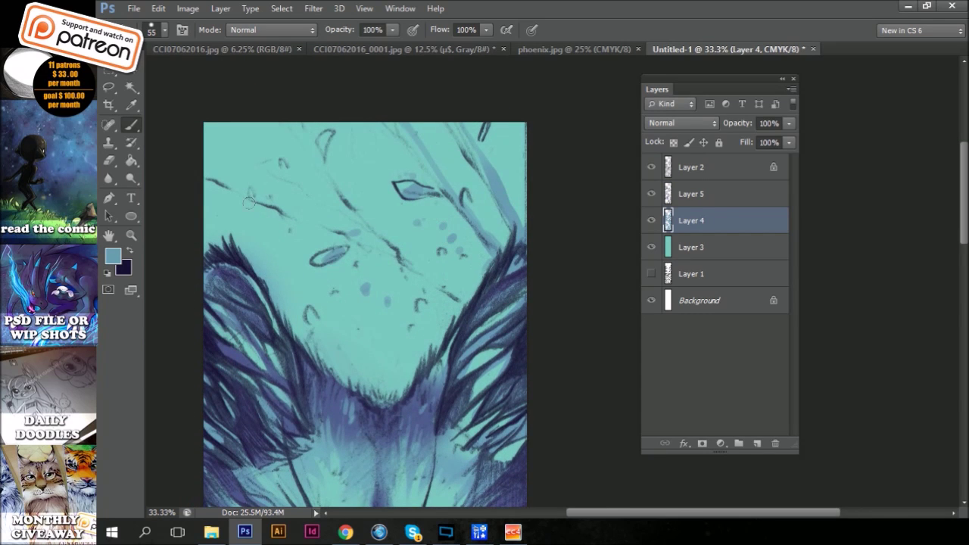
drag(329, 148, 342, 174)
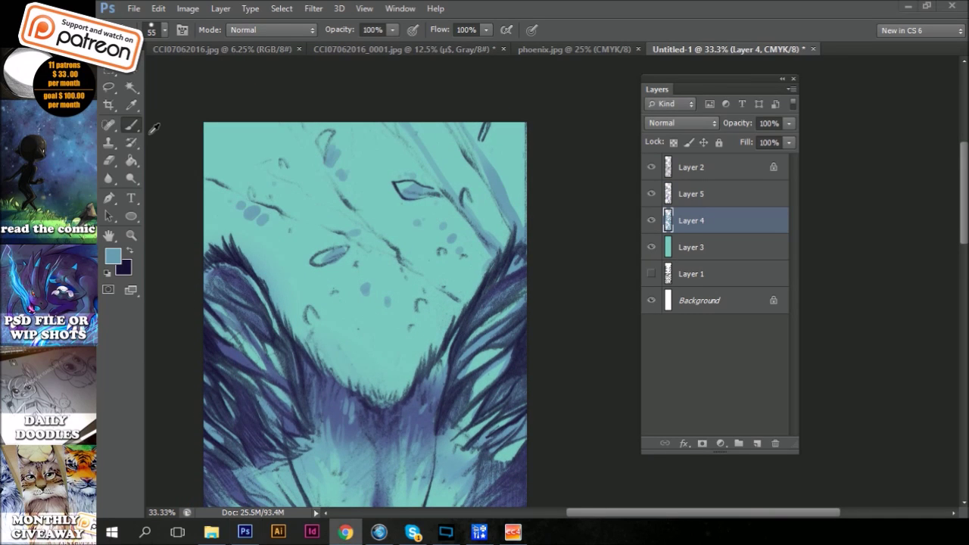
scroll(588, 136, down, 5)
scroll(473, 78, down, 1)
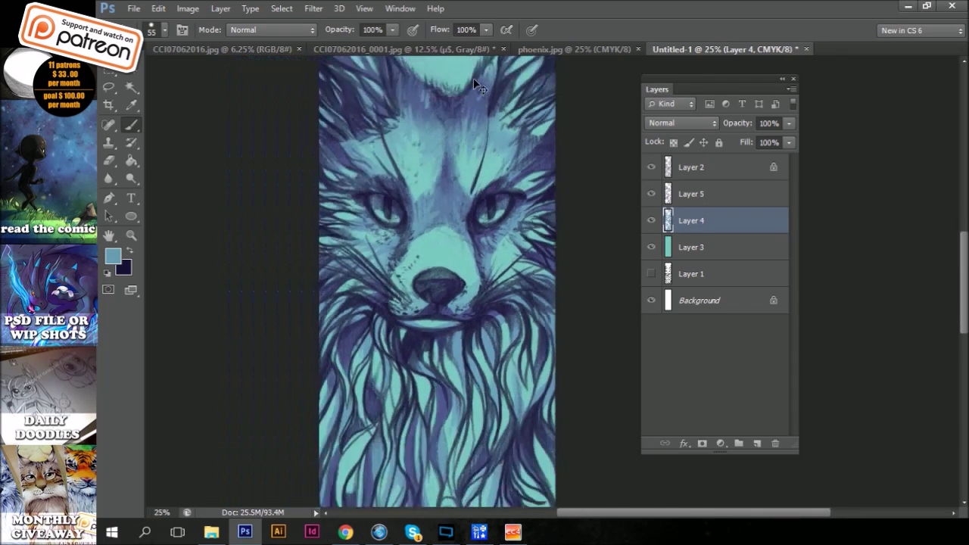
scroll(473, 78, down, 1)
key(alt+Tab)
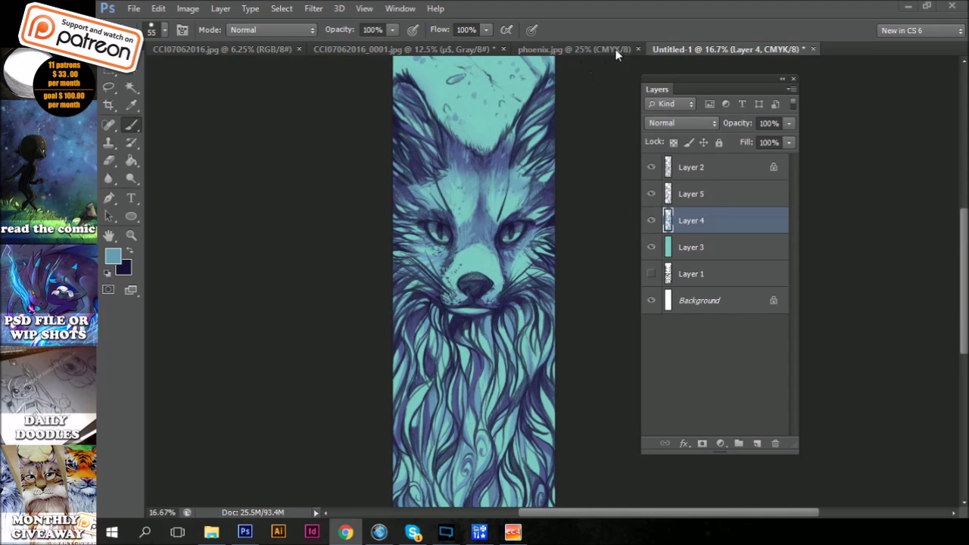
scroll(530, 106, down, 2)
scroll(391, 113, up, 1)
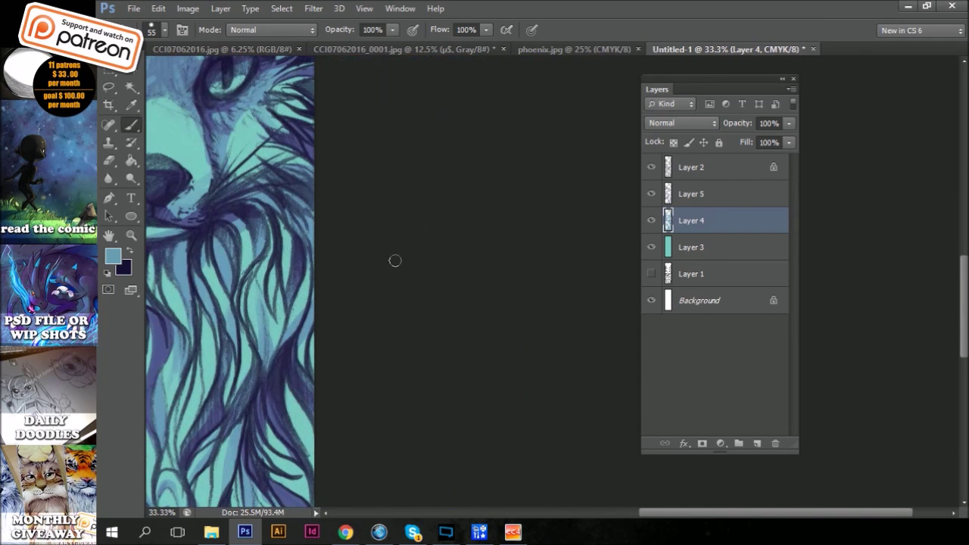
scroll(454, 265, up, 3)
key(ctrl+shift+alt+n)
Set the foreground colour to orange and paint orange strokes on the right ear
click(112, 256)
click(558, 190)
key(Return)
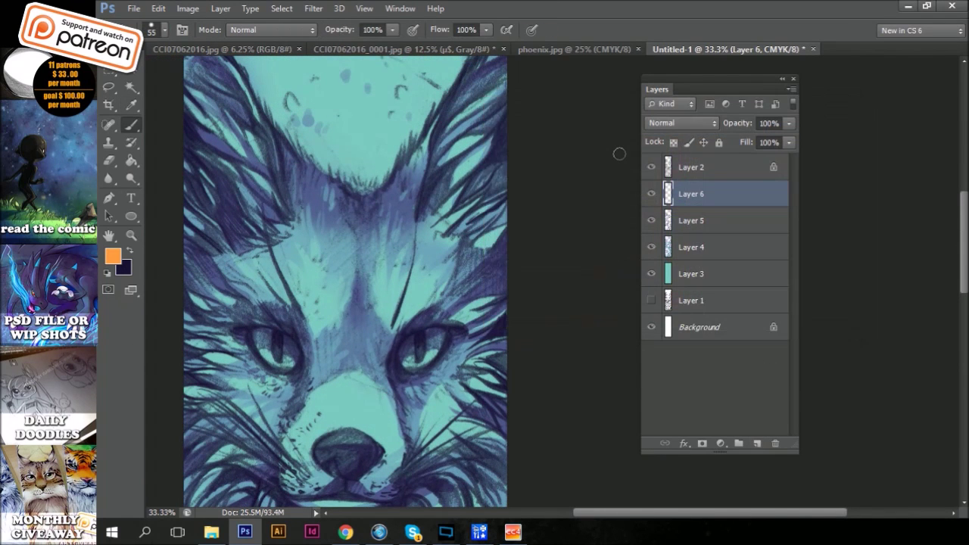
key(F5)
drag(492, 189, 430, 295)
drag(420, 261, 337, 314)
drag(435, 159, 394, 224)
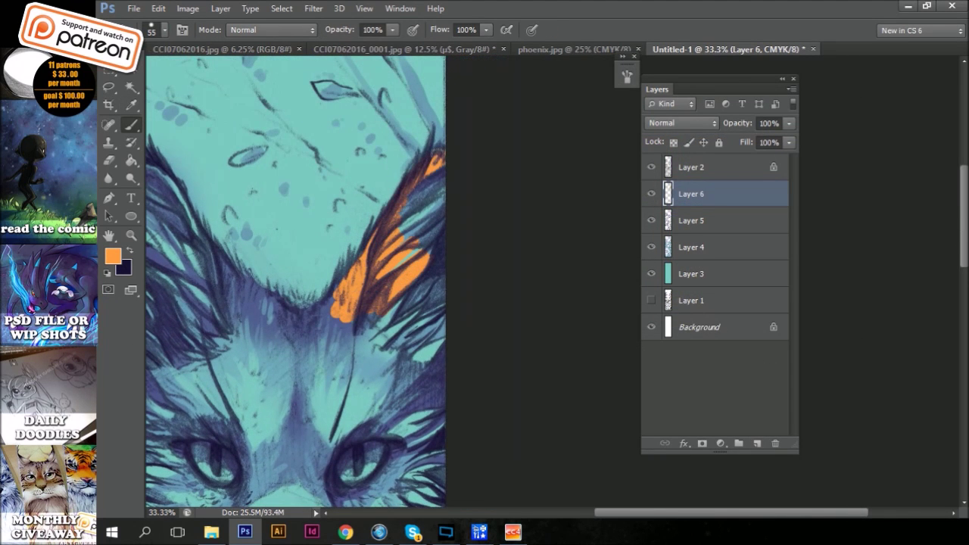
Run orange strokes down the canvas edges and along the left ear's inner edge
drag(438, 318, 439, 431)
scroll(480, 230, down, 5)
scroll(463, 384, down, 3)
drag(443, 291, 446, 402)
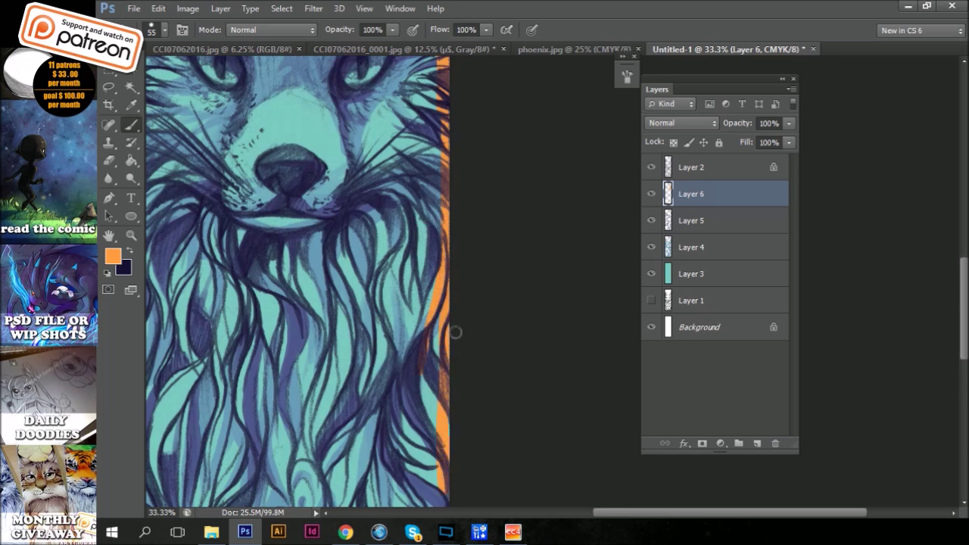
scroll(445, 396, down, 5)
scroll(487, 325, left, 3)
drag(515, 303, 237, 307)
scroll(253, 129, up, 5)
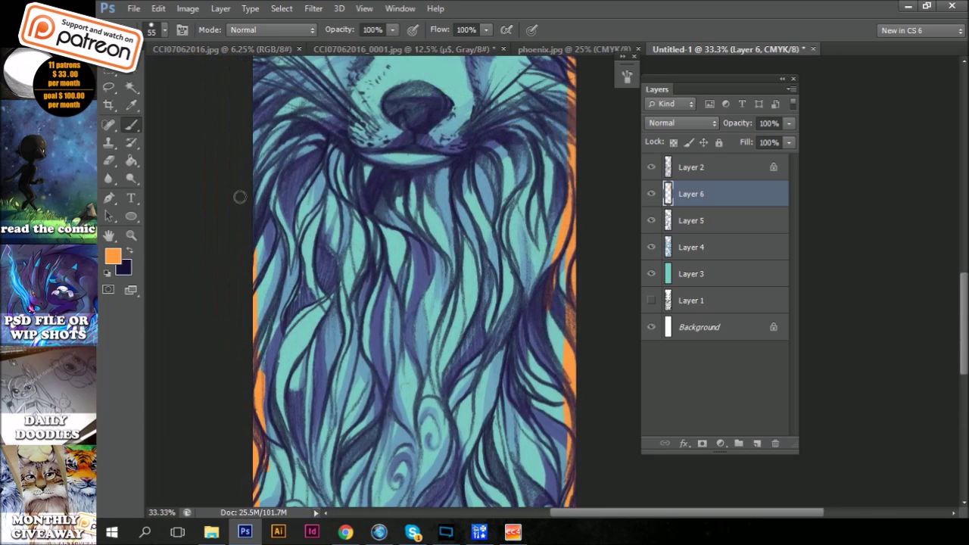
scroll(254, 129, up, 5)
scroll(254, 129, up, 5)
scroll(254, 125, up, 3)
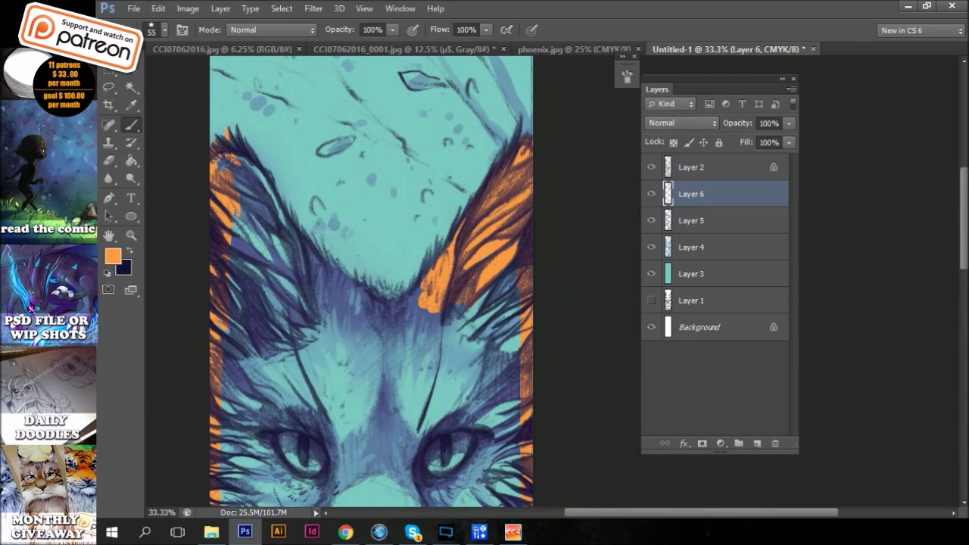
drag(252, 163, 375, 307)
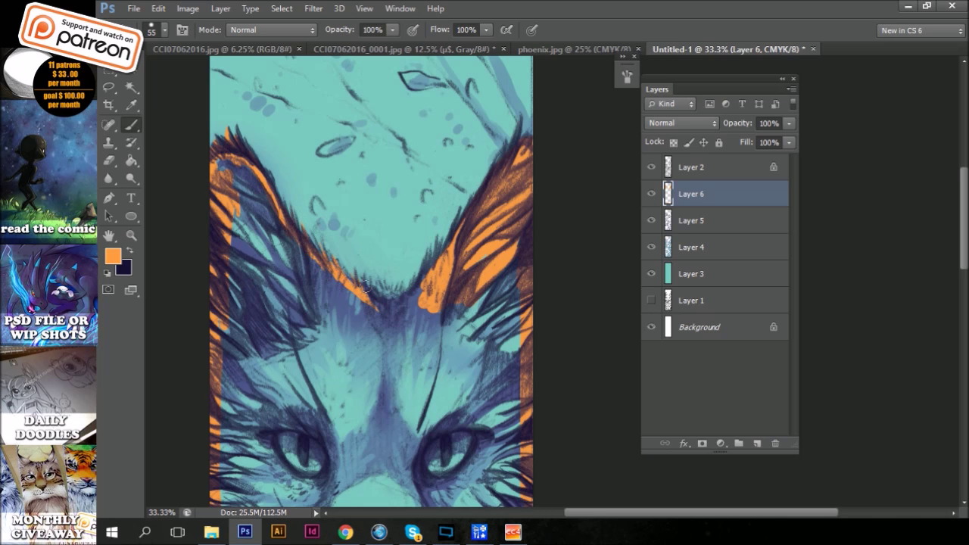
Zoom out and Magic Wand-select the teal background above the ears
key(ctrl+minus)
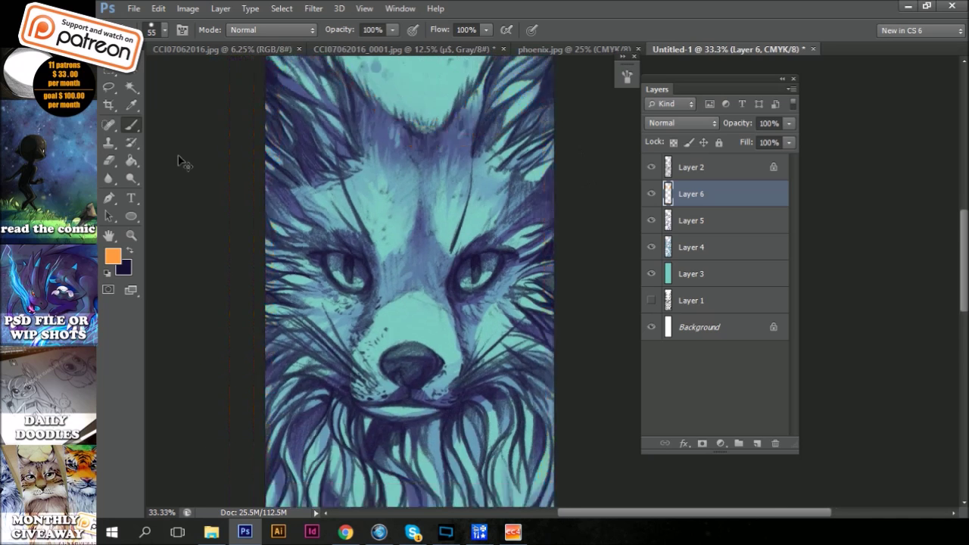
key(ctrl+minus)
key(w)
click(469, 83)
Fill the selected fox with the orange background colour, then deselect
key(x)
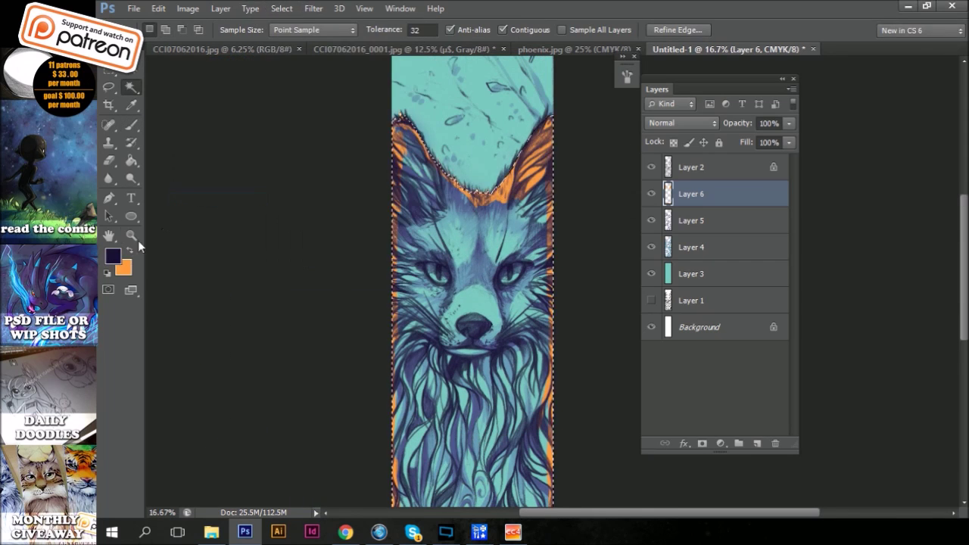
key(ctrl+BackSpace)
click(122, 266)
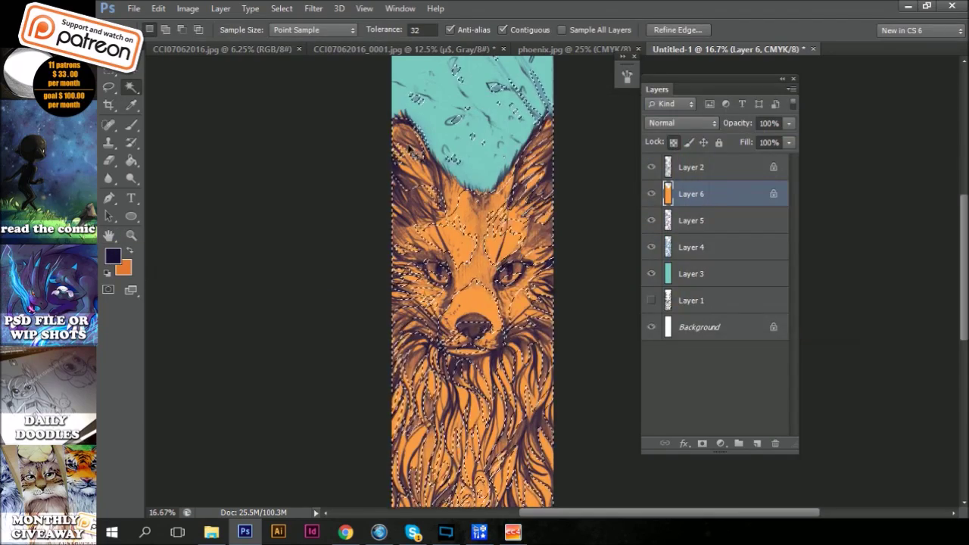
key(ctrl+d)
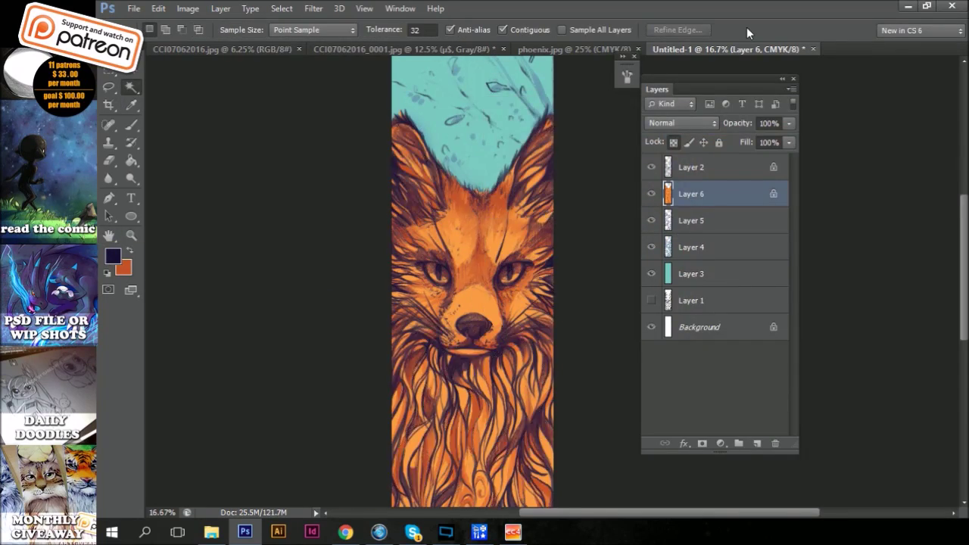
Zoom in on the fox's face and return to the Brush tool to check its size presets
key(ctrl+plus)
key(b)
right_click(212, 85)
key(Escape)
key(F5)
key(F5)
Set the foreground colour to pure white and paint over the muzzle and chest
click(757, 443)
click(112, 256)
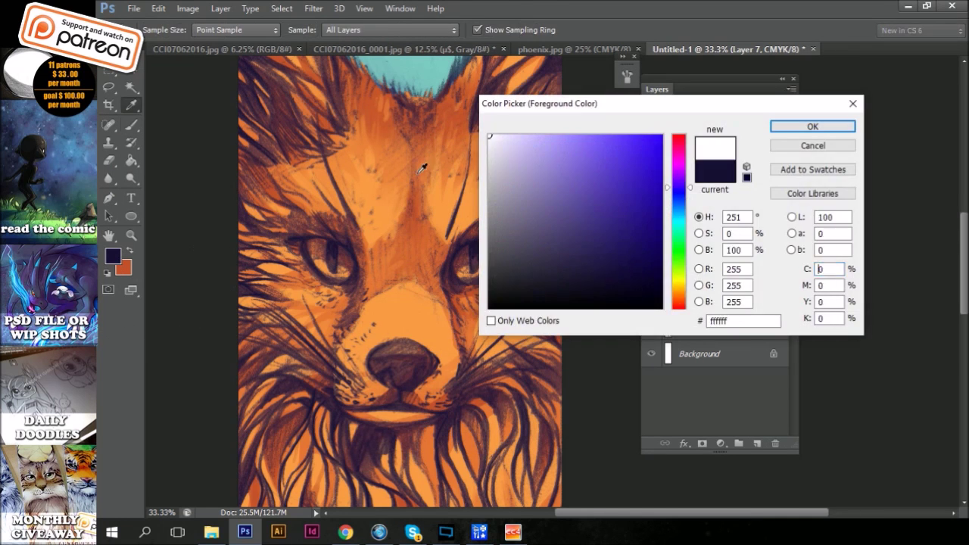
click(491, 131)
click(811, 126)
drag(341, 303, 455, 341)
With an enlarged Eraser, trim the white back from the muzzle edges
key(e)
drag(434, 280, 383, 338)
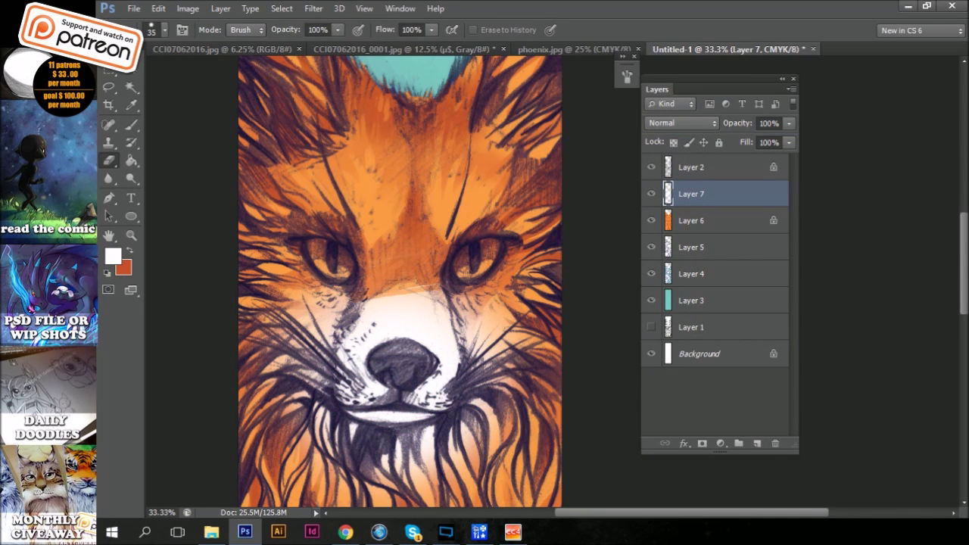
click(161, 29)
drag(121, 58, 174, 58)
drag(431, 310, 382, 307)
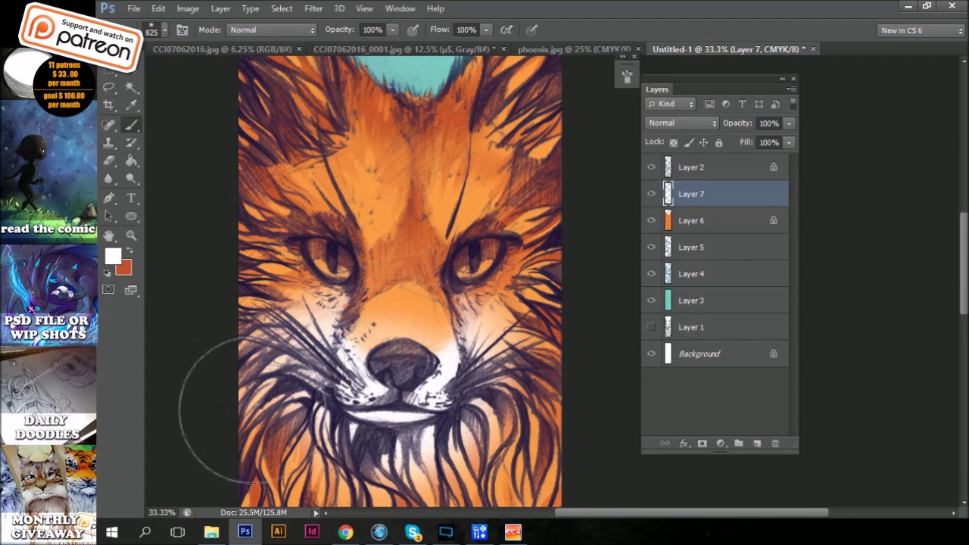
Lock the transparent pixels of Layer 7
scroll(378, 341, down, 3)
scroll(392, 407, down, 2)
scroll(392, 407, down, 3)
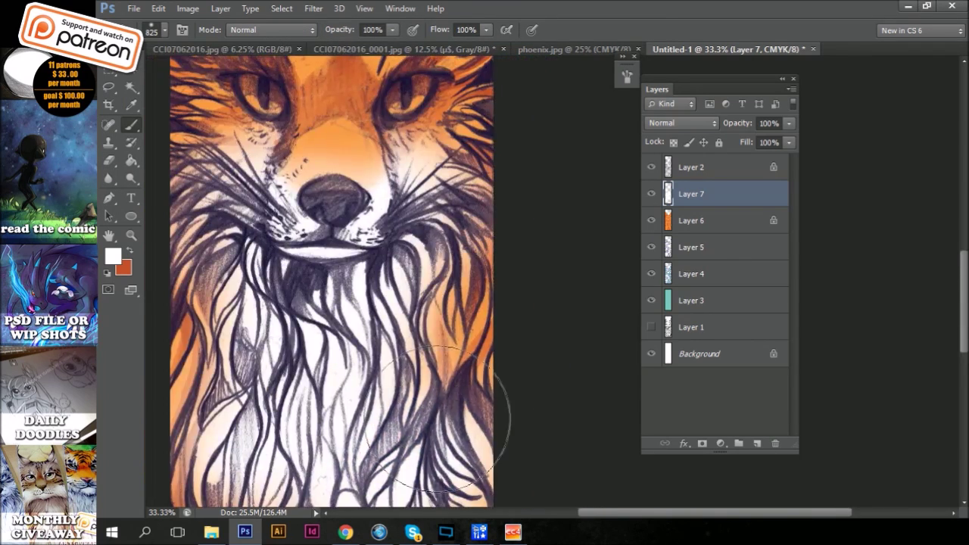
scroll(452, 232, down, 3)
scroll(462, 250, down, 3)
scroll(471, 265, up, 3)
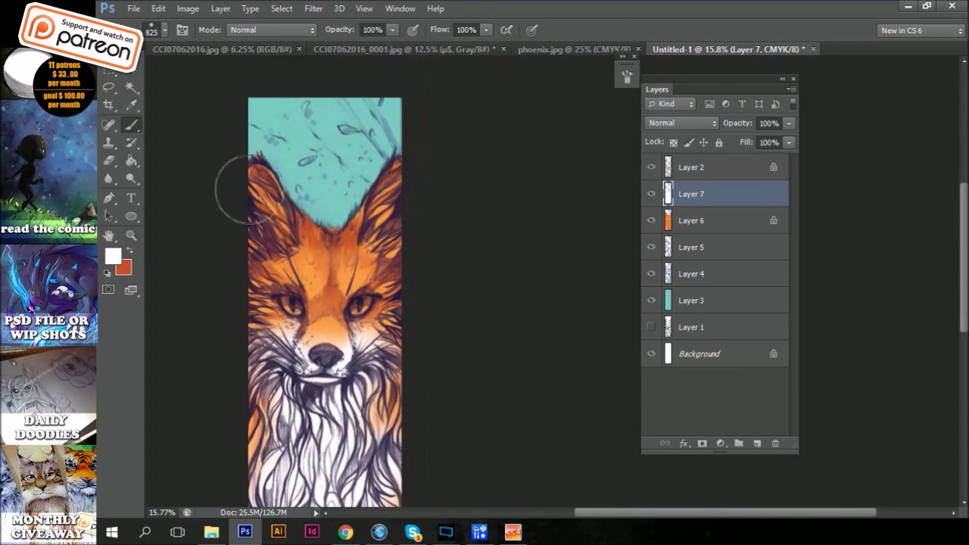
scroll(477, 84, down, 2)
click(673, 143)
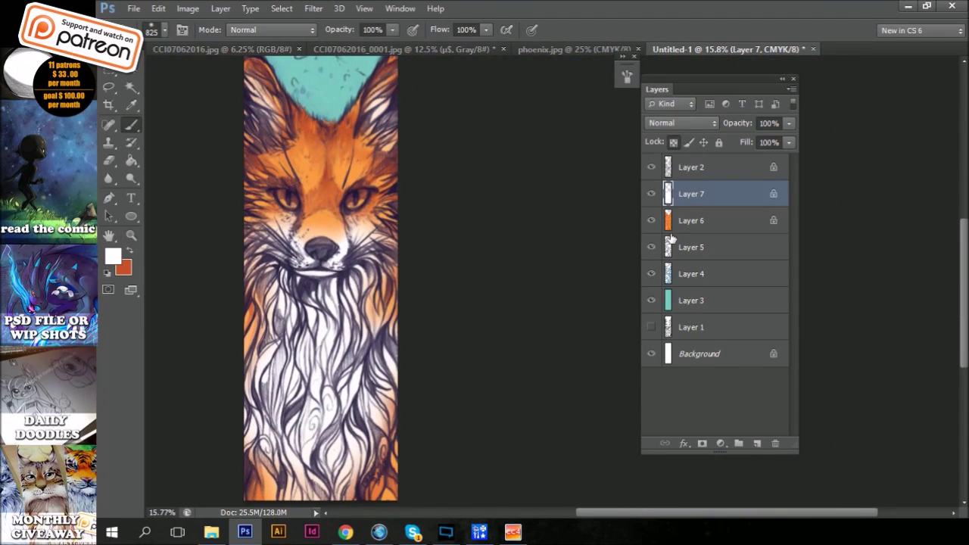
Load Layer 7's white paint as a selection and make light lavender the background colour, orange the foreground
ctrl+click(668, 221)
click(113, 257)
click(489, 145)
click(811, 126)
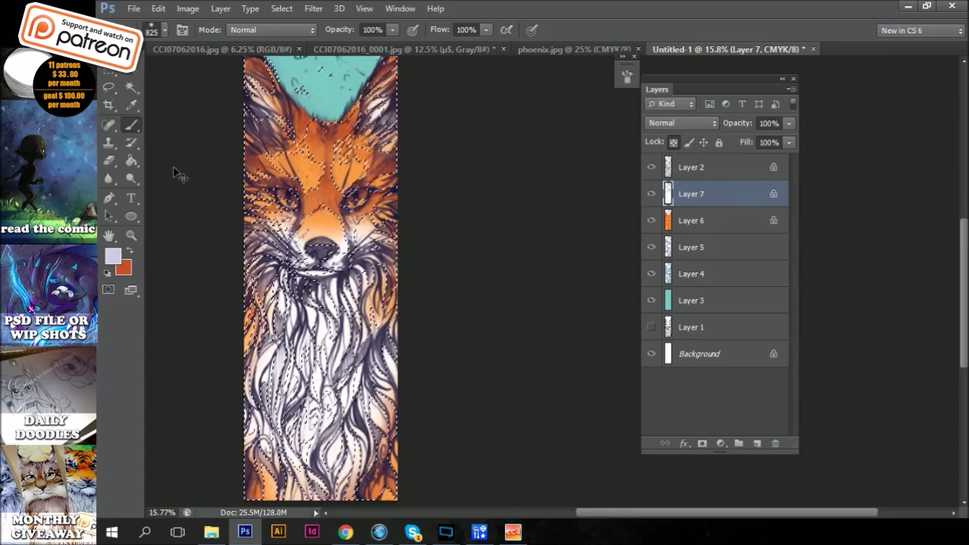
key(x)
click(122, 267)
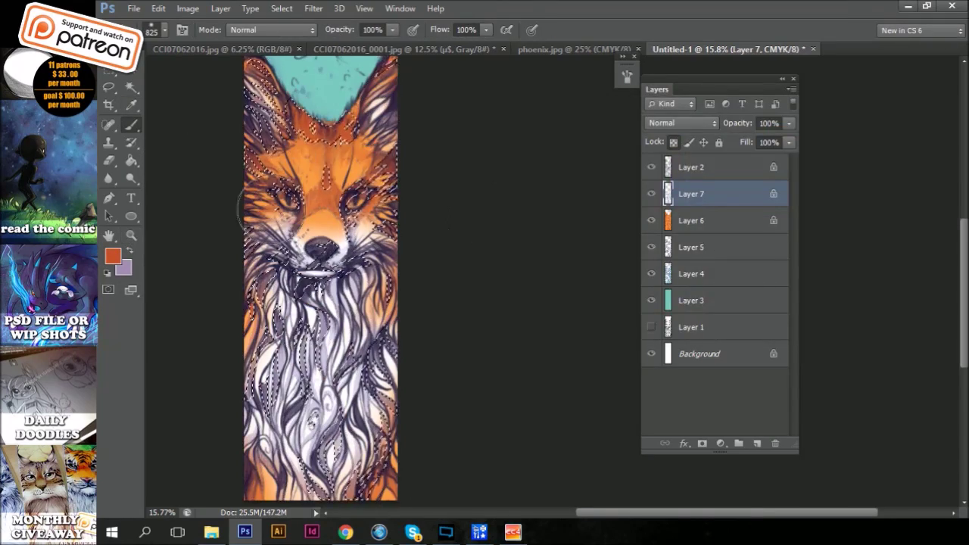